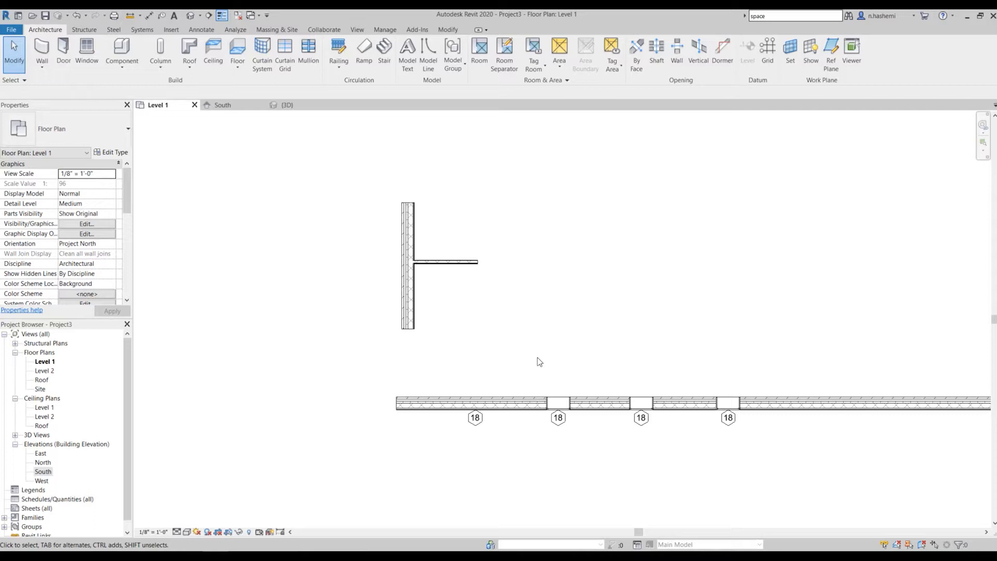
- Draw a horizontal Exterior - Brick on CMU wall about 46'-6" long below the existing long wall with windows
scroll(338, 332, down, 1)
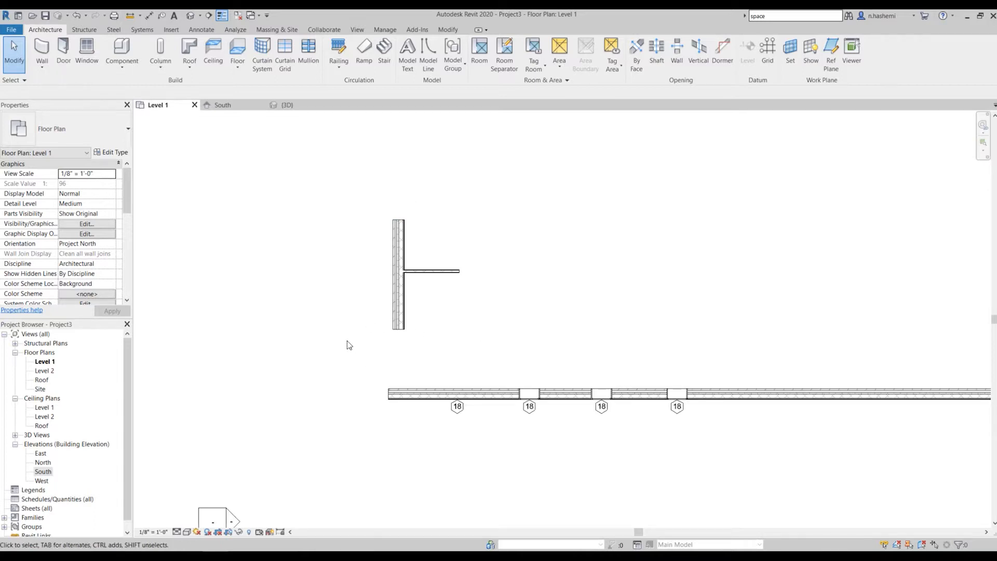
scroll(339, 302, down, 2)
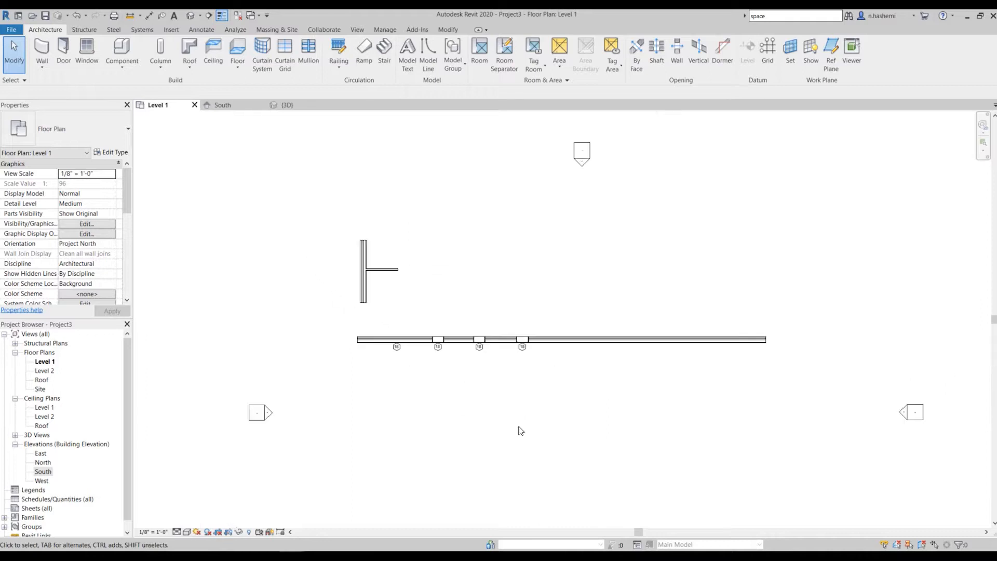
scroll(519, 430, up, 1)
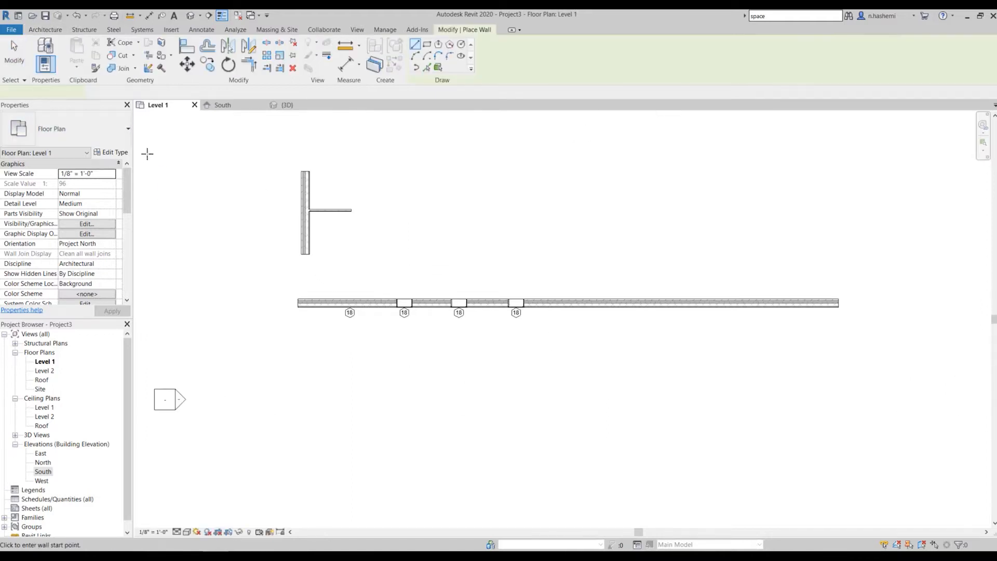
click(120, 129)
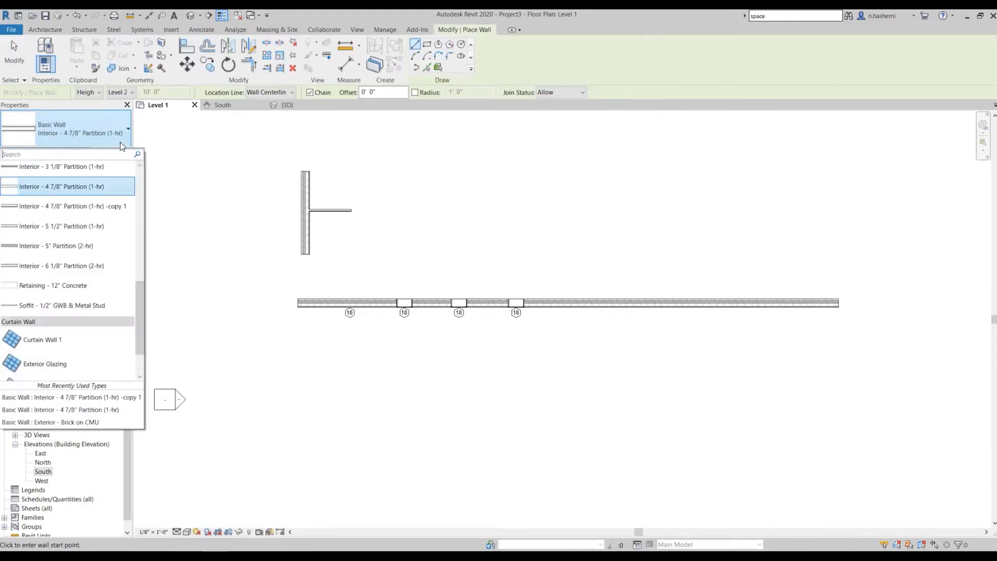
scroll(82, 210, up, 5)
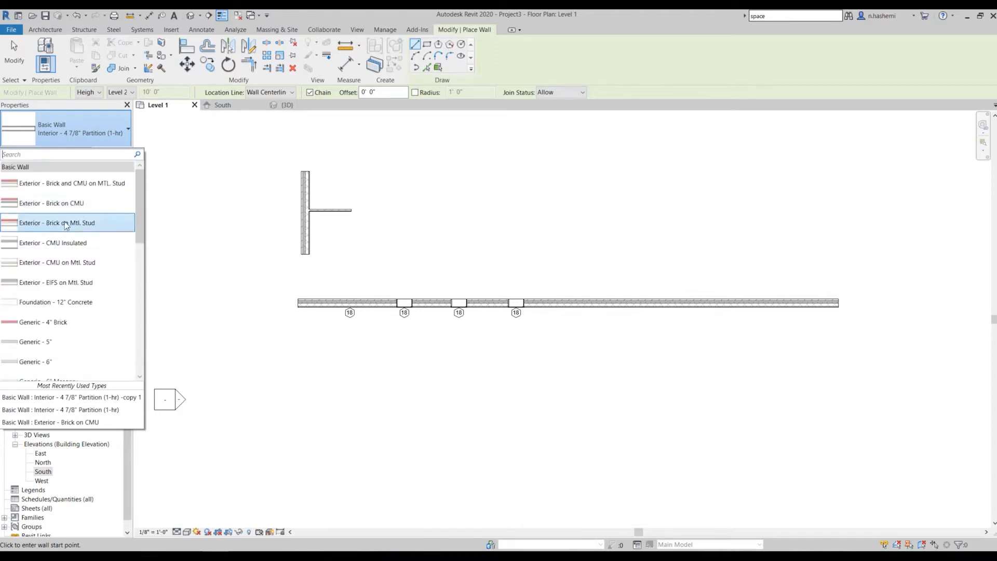
click(82, 203)
scroll(286, 263, down, 3)
scroll(348, 369, up, 1)
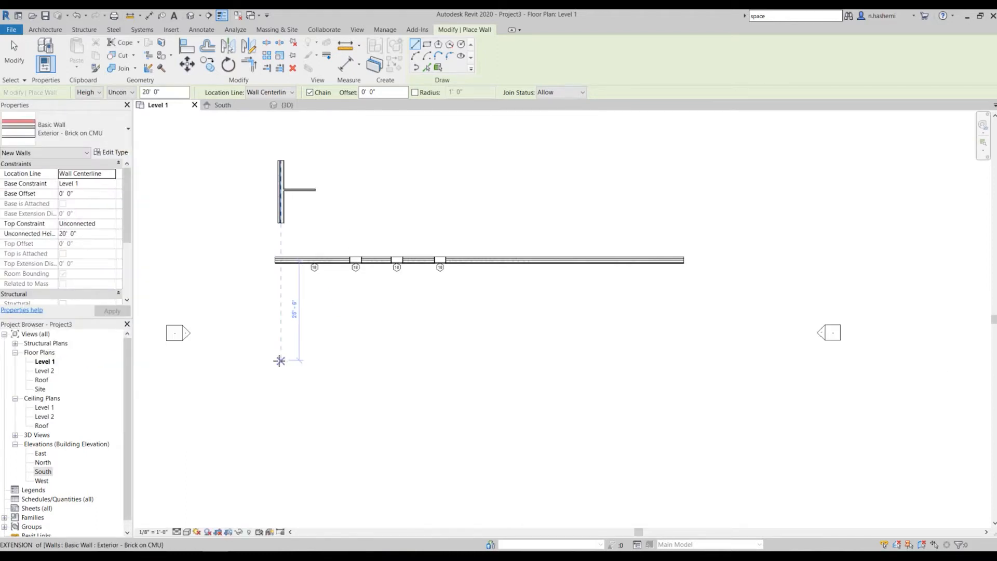
click(281, 362)
click(462, 362)
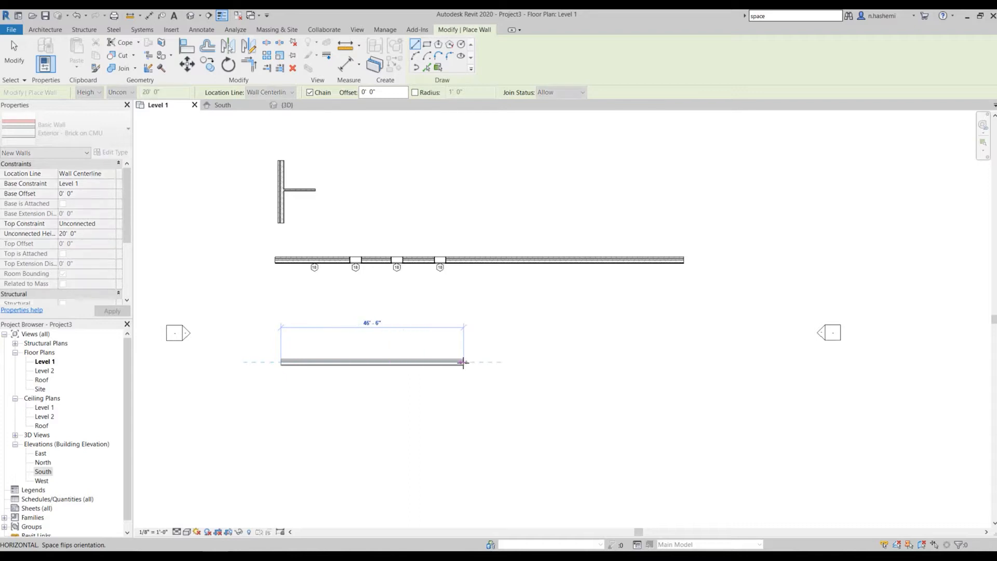
key(Escape)
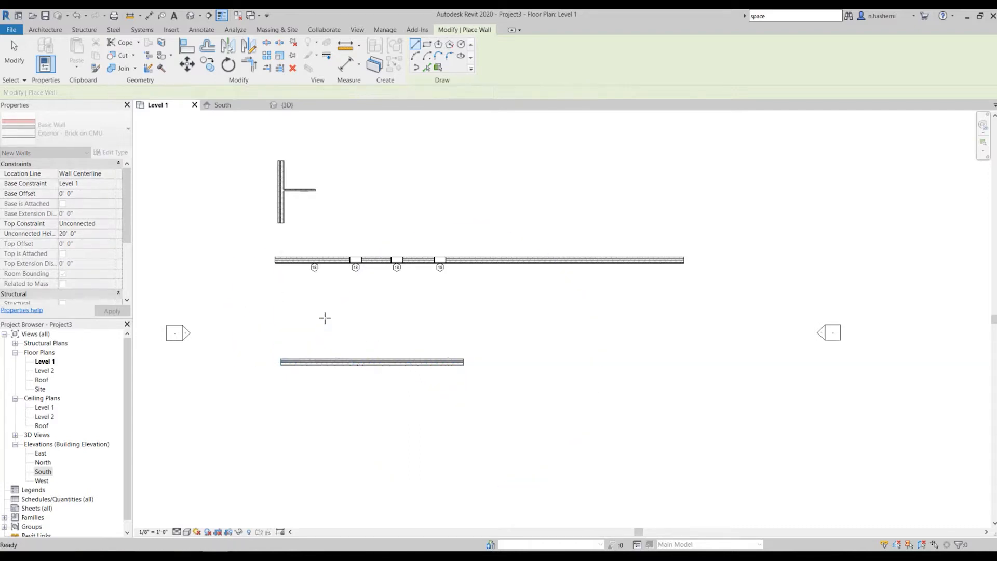
key(Escape)
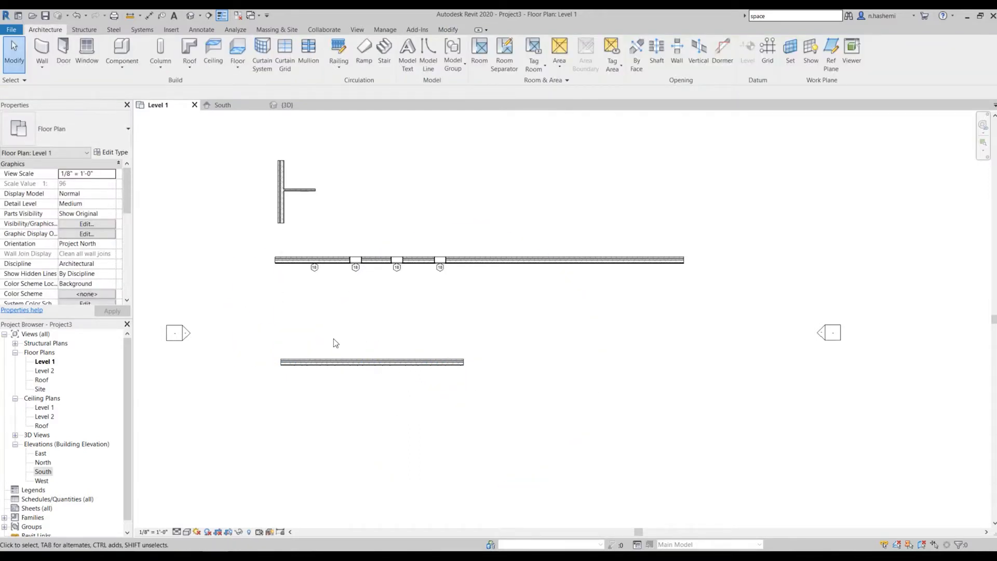
- Start editing the new brick wall's profile from the 3D view and show the profile sketch in the South elevation
click(346, 362)
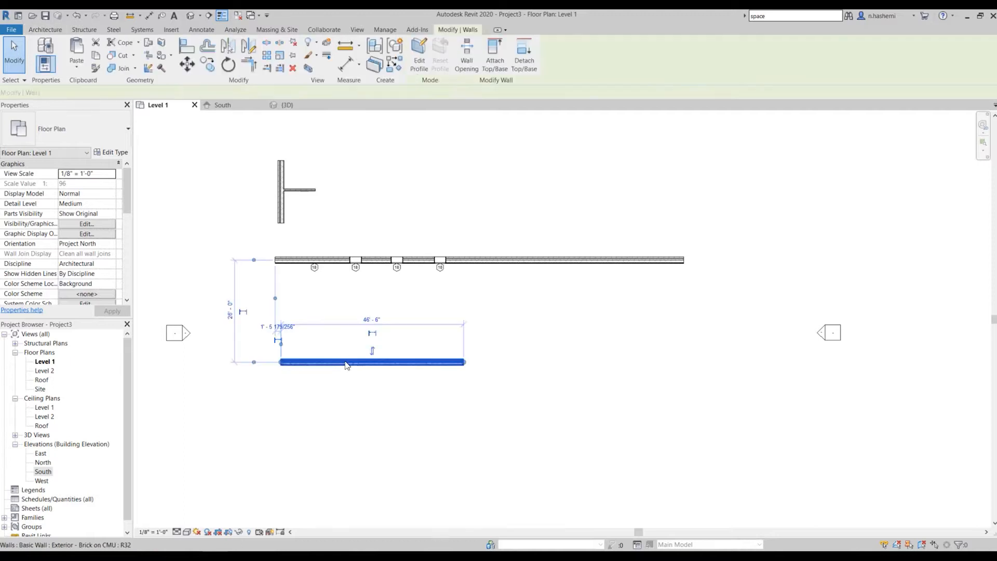
click(287, 105)
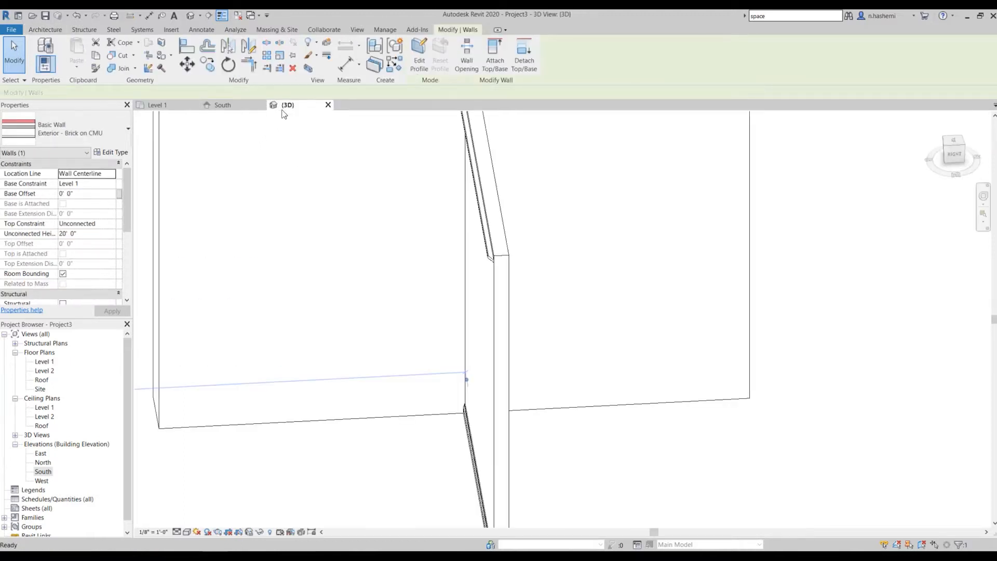
scroll(568, 278, down, 4)
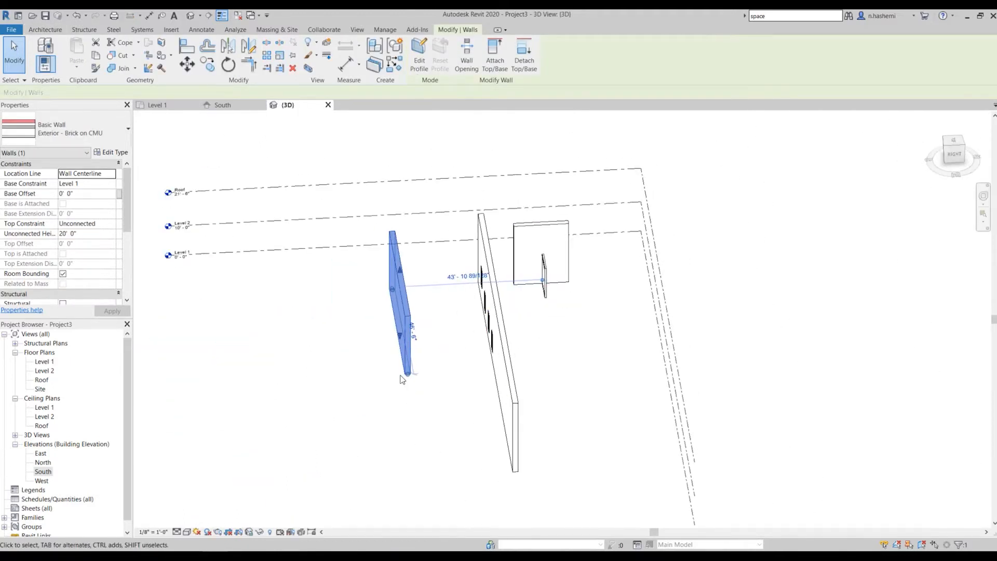
middle_drag(434, 414, 519, 408)
scroll(557, 307, up, 4)
scroll(557, 304, up, 1)
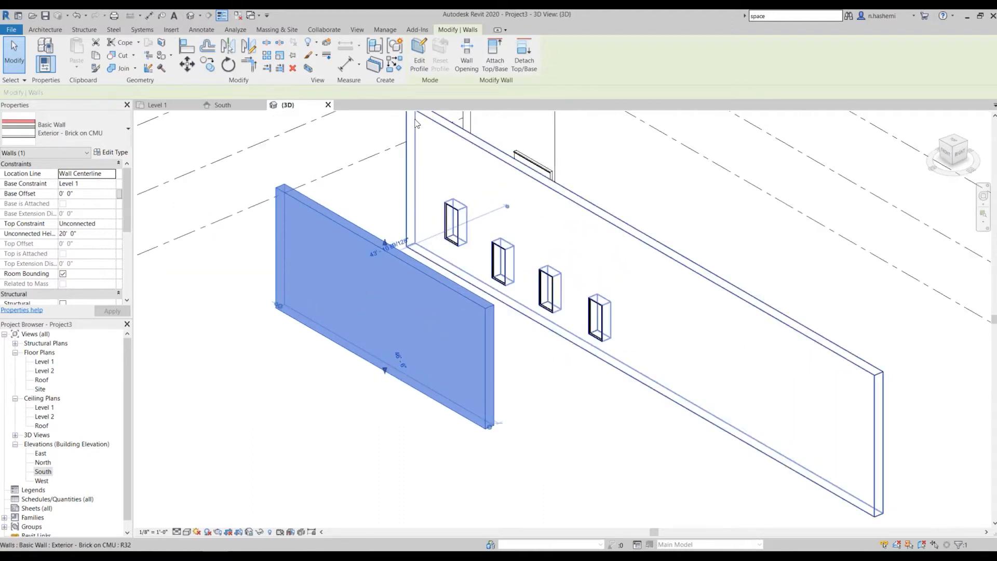
click(418, 62)
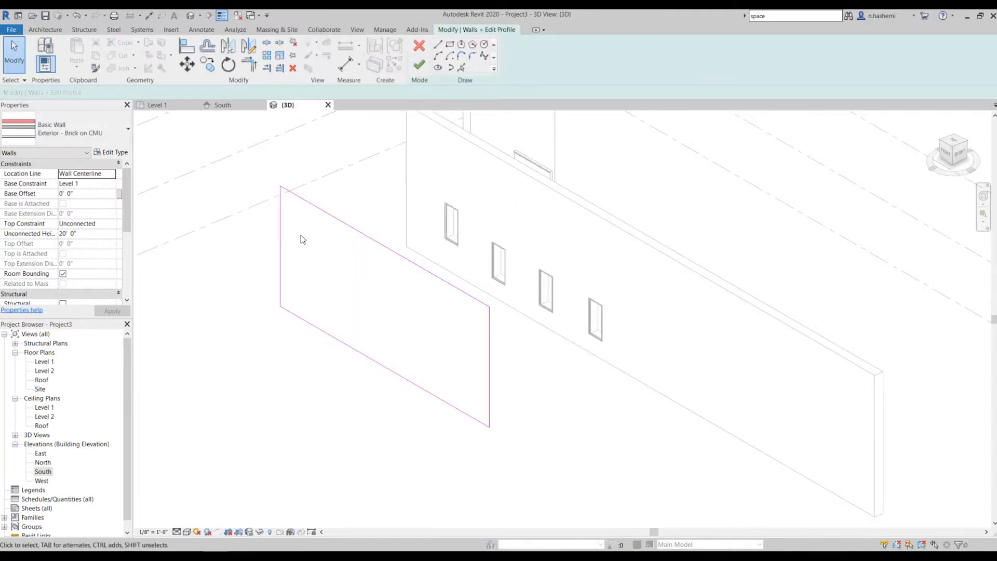
click(224, 106)
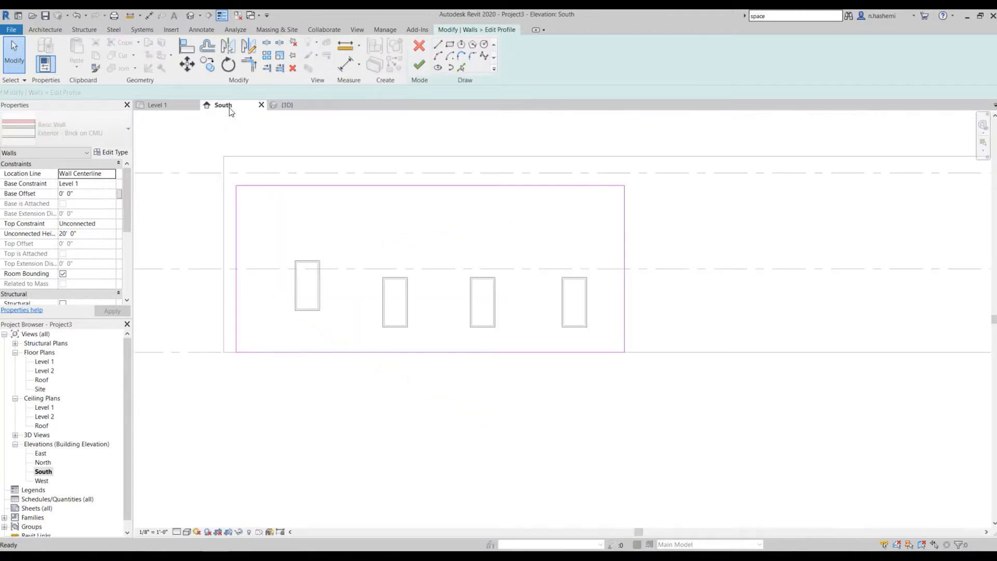
scroll(466, 338, down, 2)
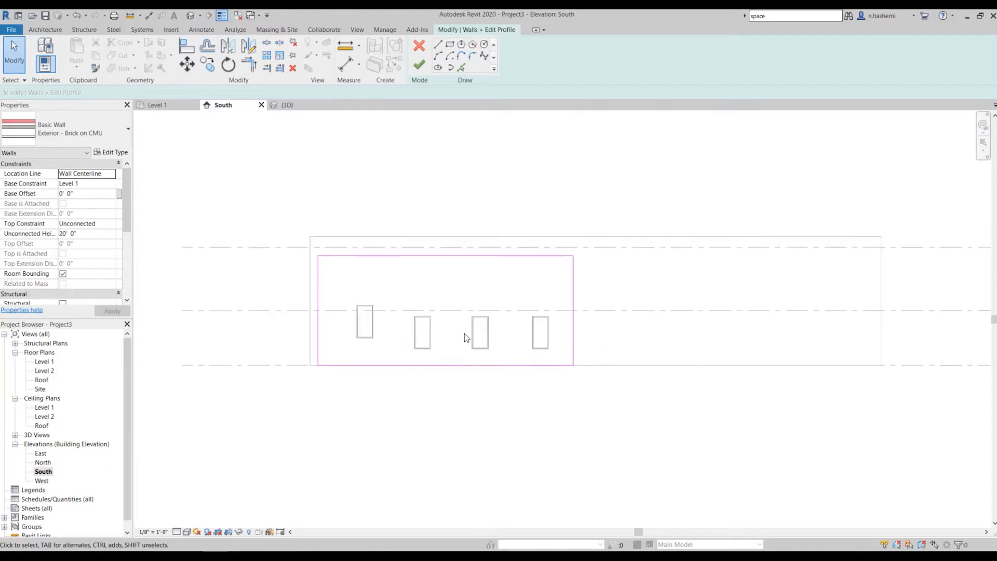
scroll(426, 276, up, 2)
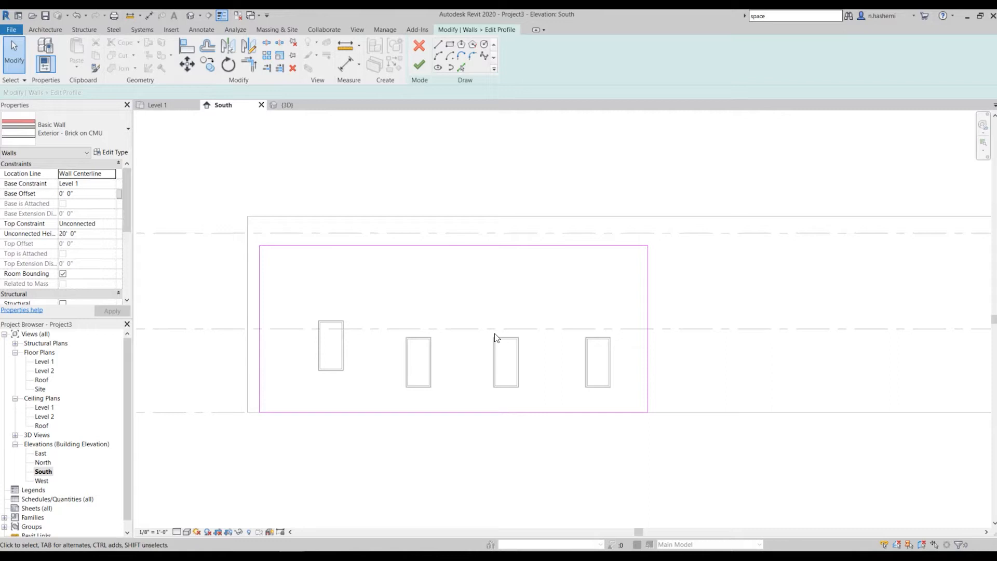
- Sketch a descending spline from the profile's top edge, about 14' from its left corner, to the right edge just below Level 2
click(485, 57)
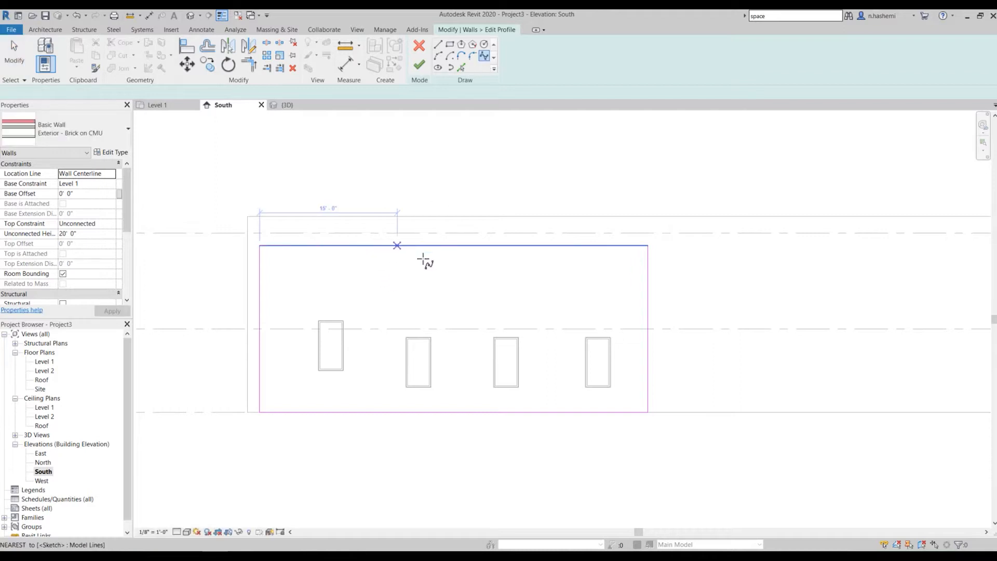
click(378, 245)
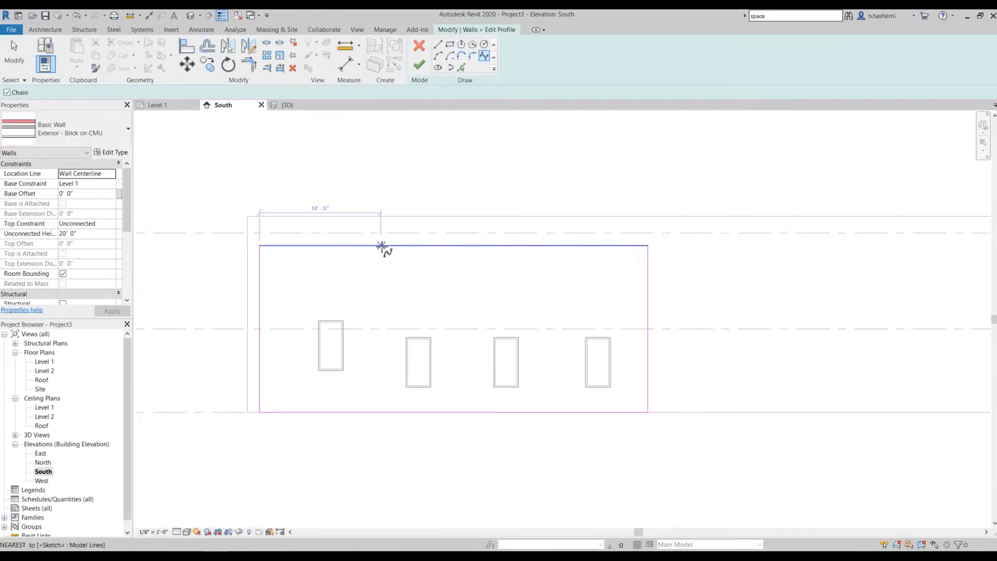
click(416, 285)
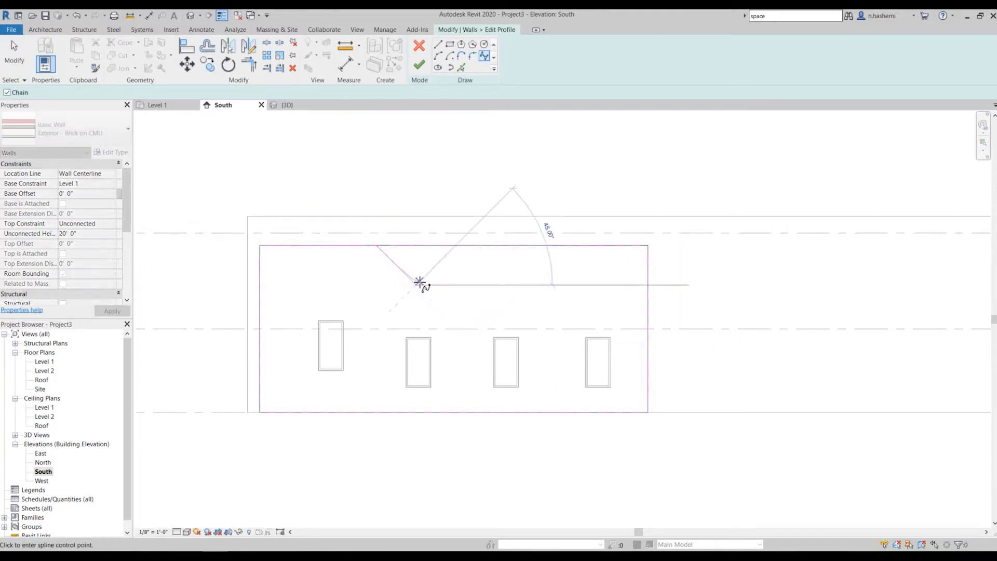
click(472, 285)
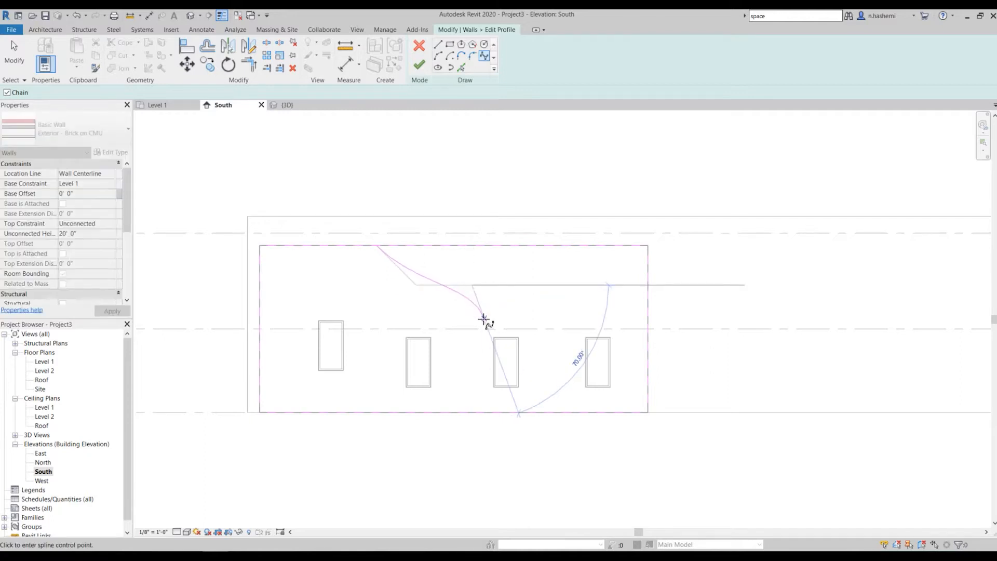
click(488, 328)
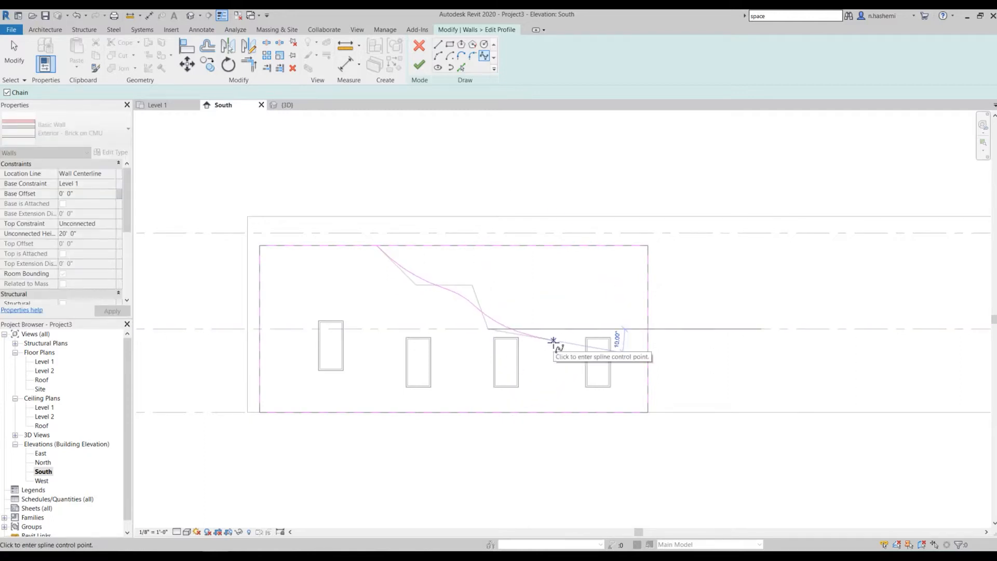
click(648, 341)
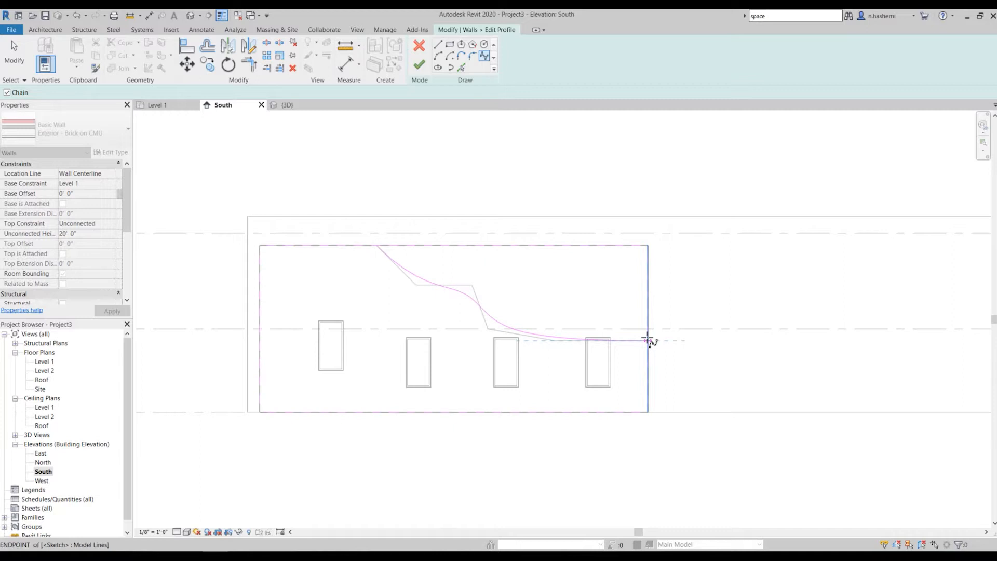
key(Escape)
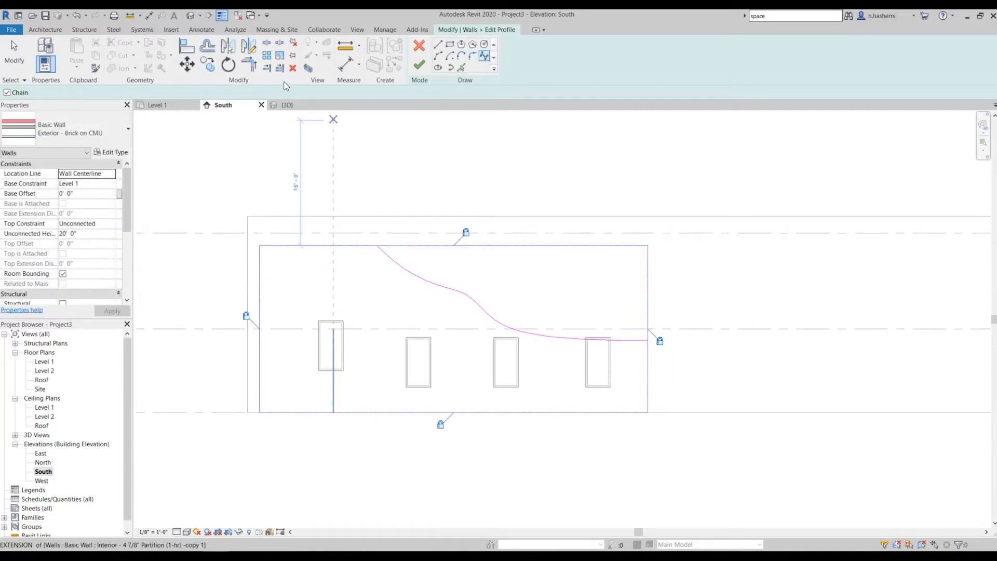
- Trim the profile's right and top edges to the spline, keeping the parts below and left of it
click(266, 71)
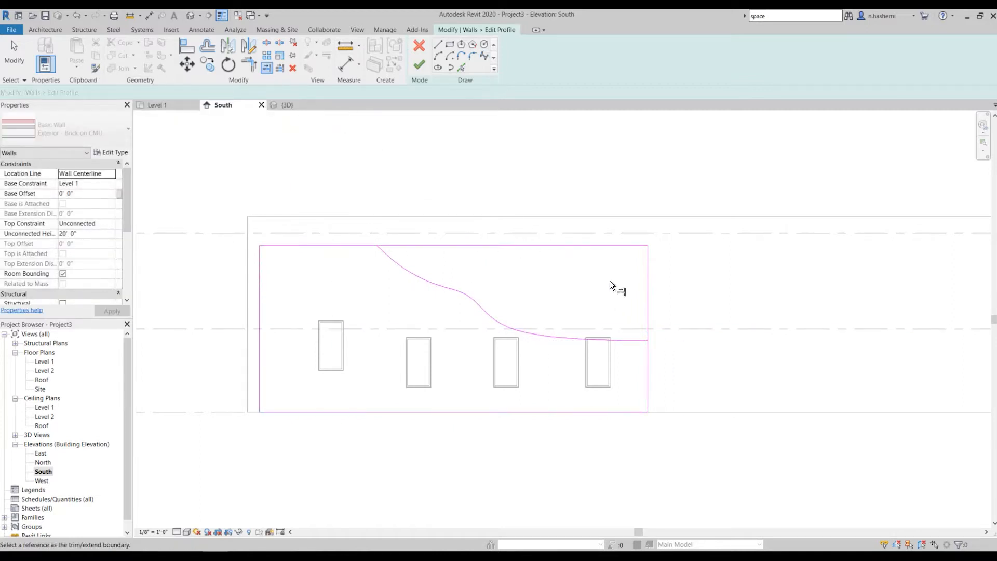
click(642, 341)
click(650, 352)
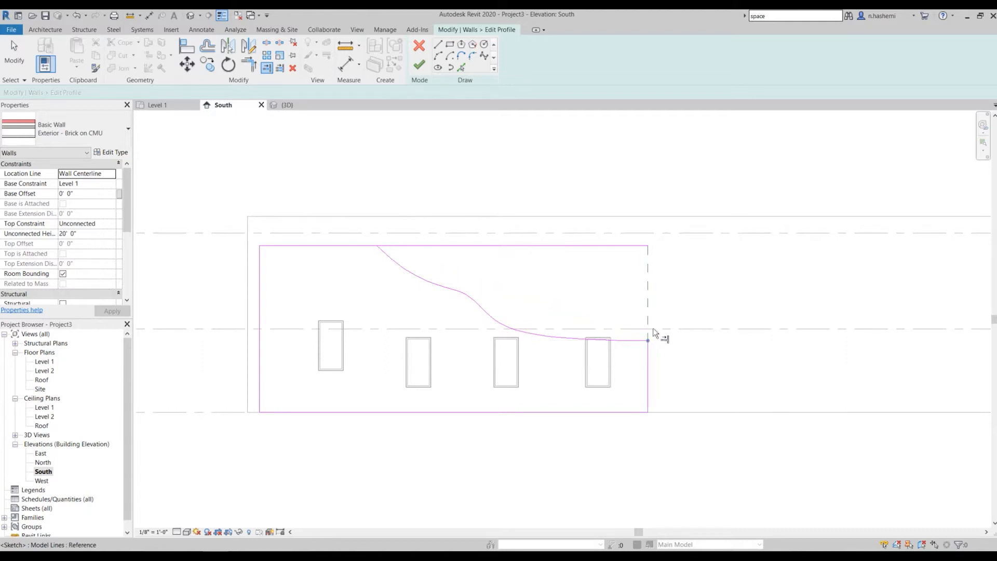
click(389, 257)
click(365, 246)
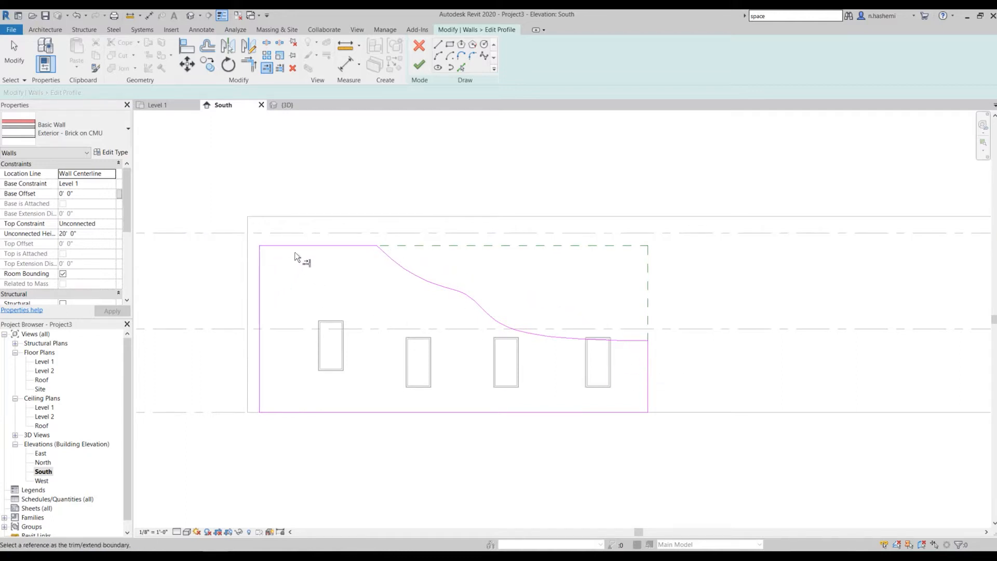
- Cut the profile's upper-left corner with a 45° line about 4'-11" long and trim the top and left edges to it
click(438, 44)
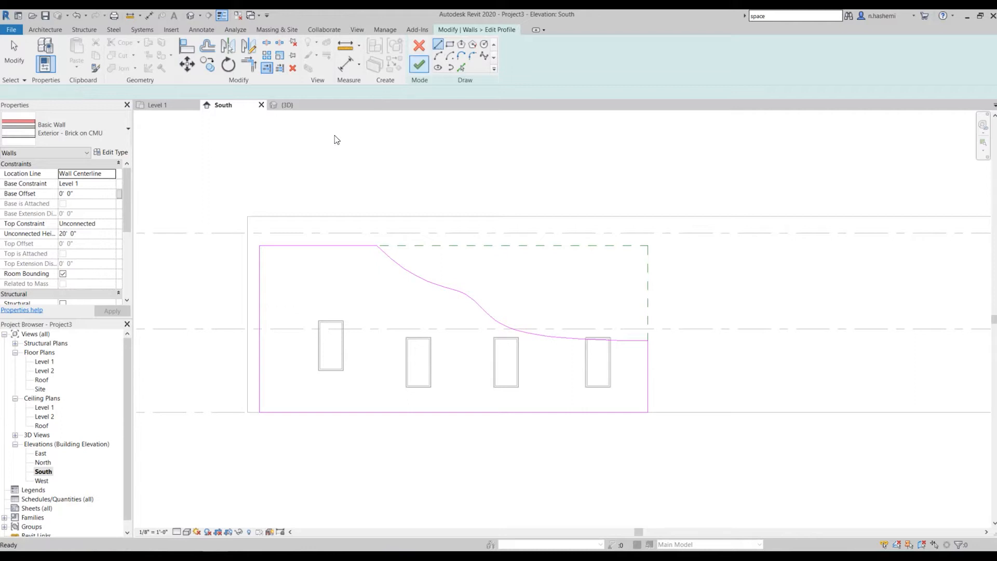
click(285, 245)
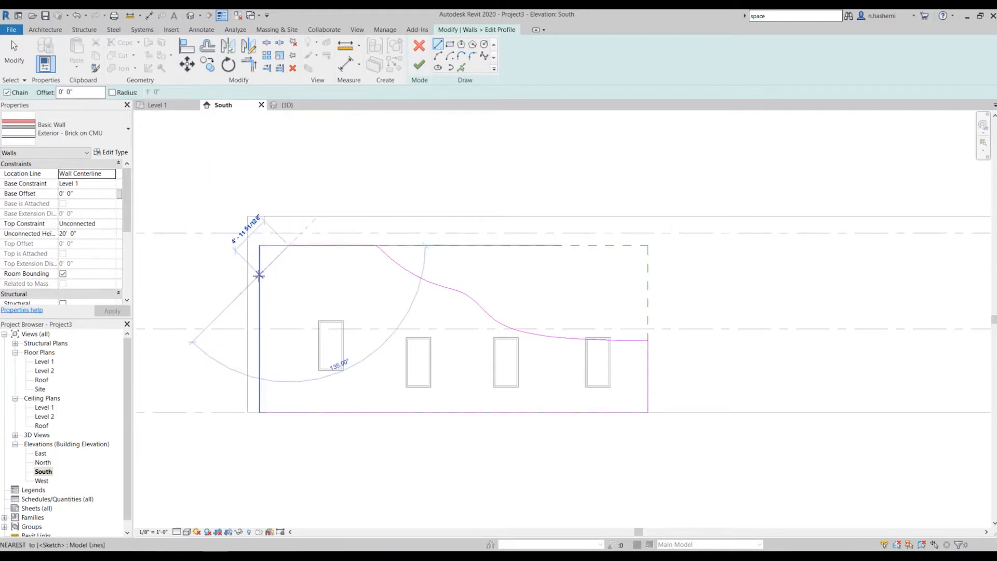
click(260, 274)
key(Escape)
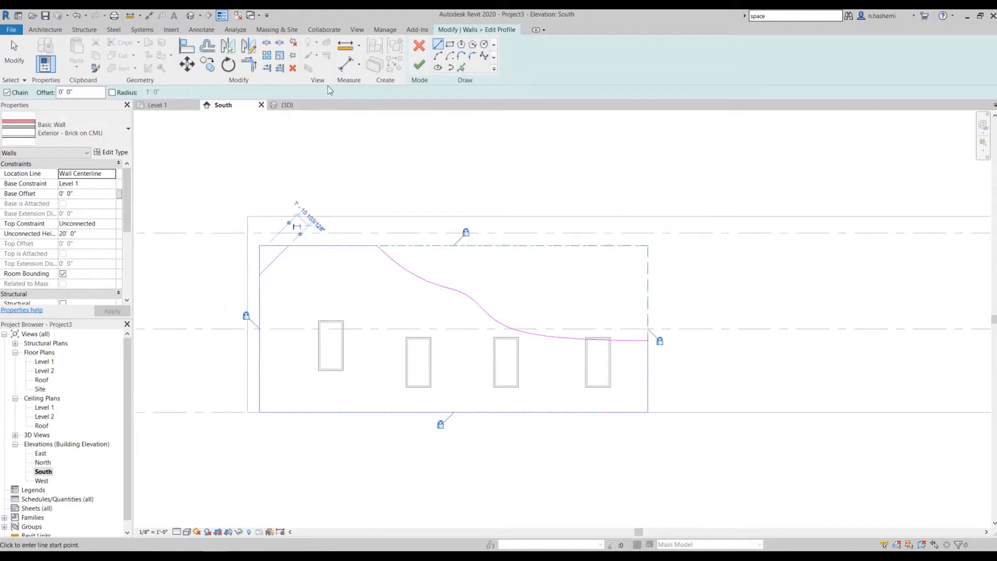
click(249, 64)
click(297, 248)
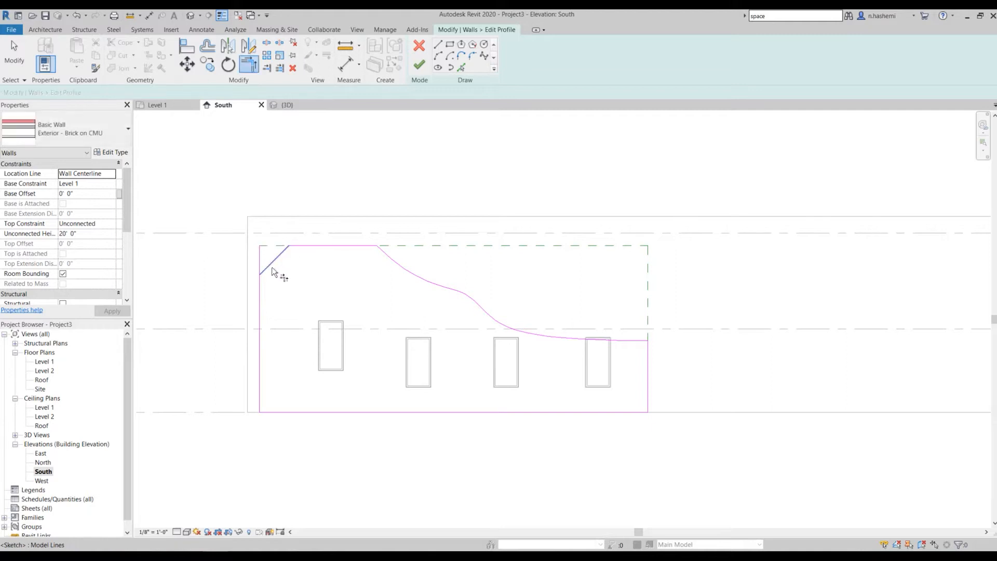
click(270, 267)
click(260, 286)
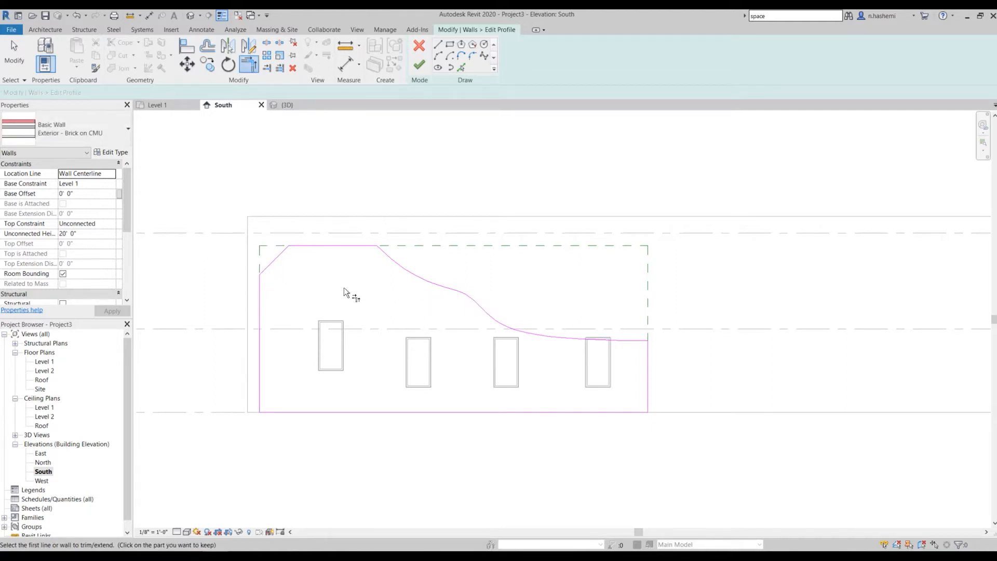
- Sketch two circular openings in the wall profile: 3'-0" radius beside the cut corner and 3'-6" radius below the spline's upper slope
click(483, 44)
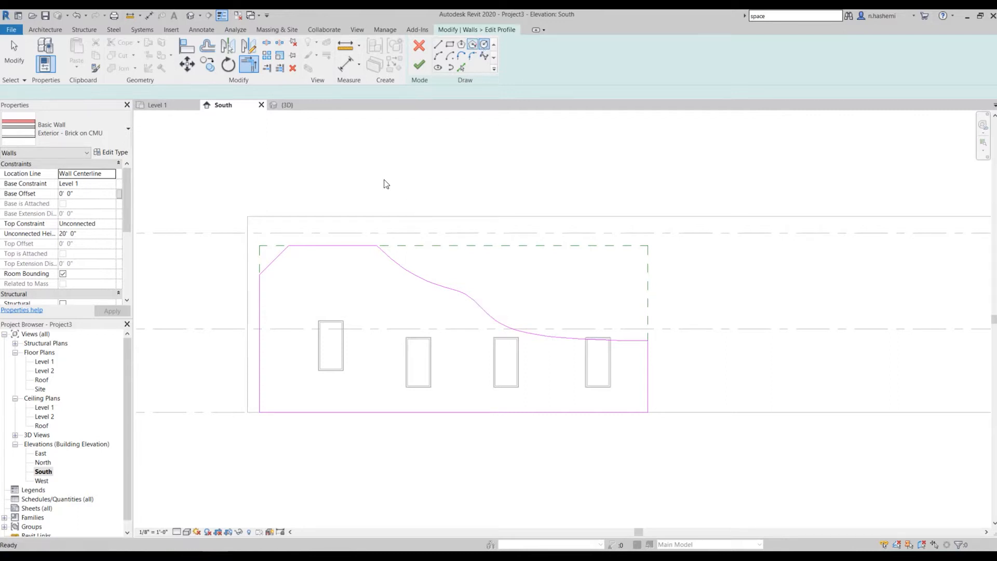
click(302, 279)
click(321, 296)
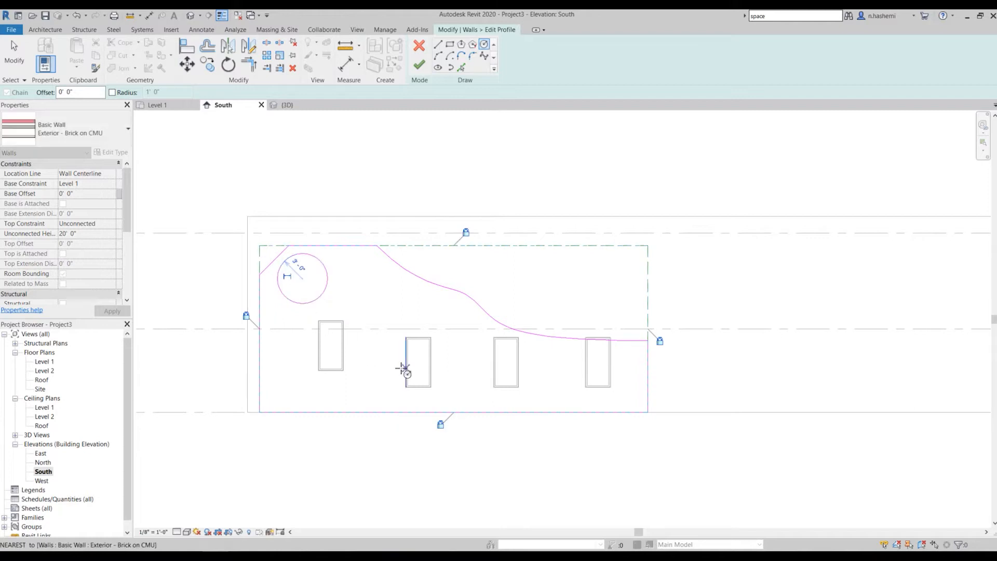
click(418, 321)
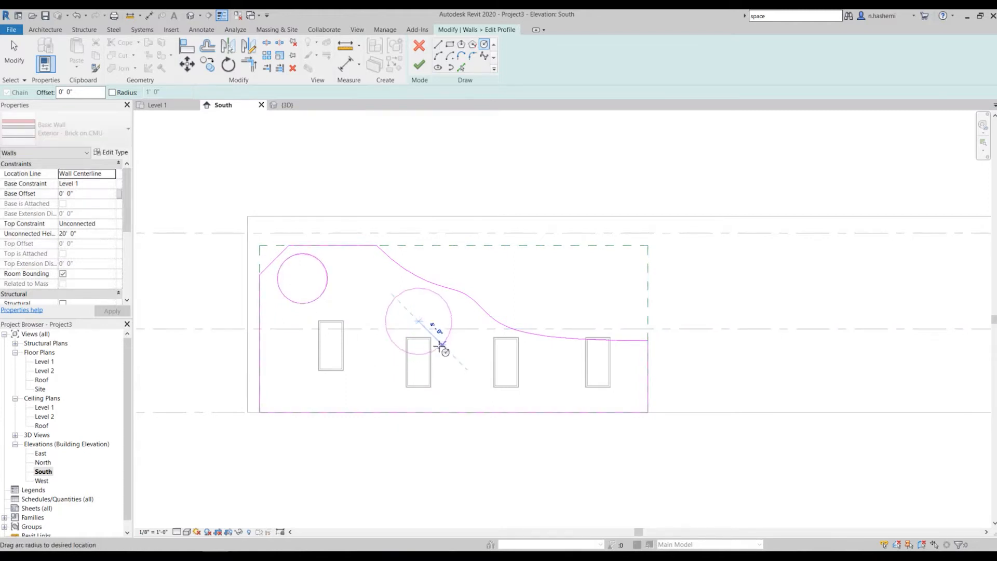
click(440, 343)
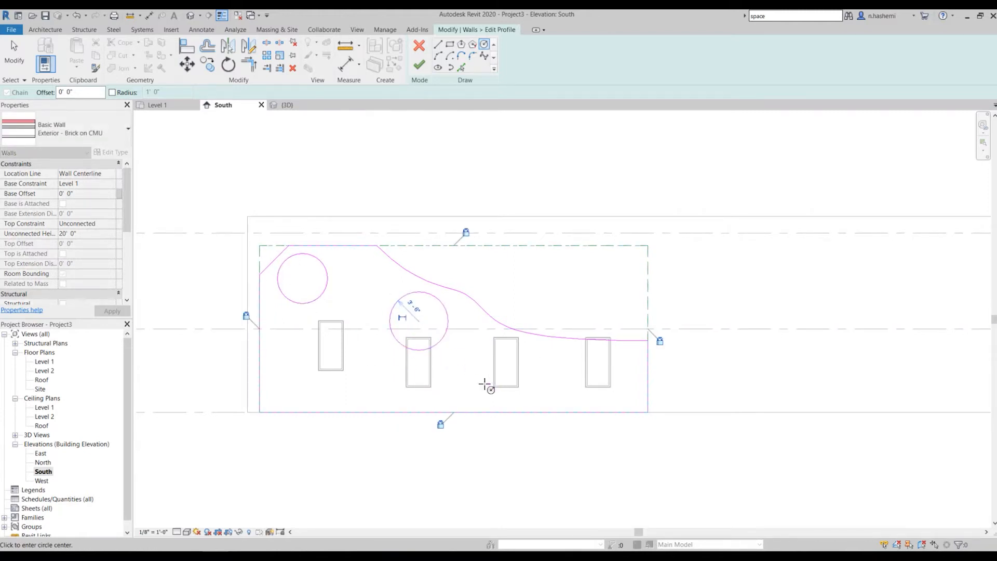
- Sketch a rectangular opening about 5'-10" wide by 9'-6" high below the upper-left circle and finish the wall profile
click(451, 46)
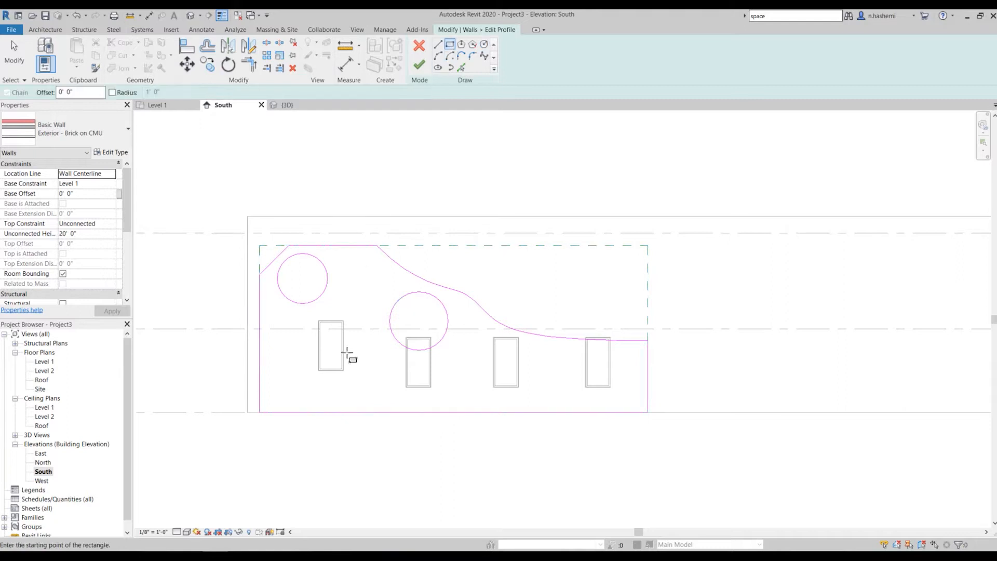
click(301, 332)
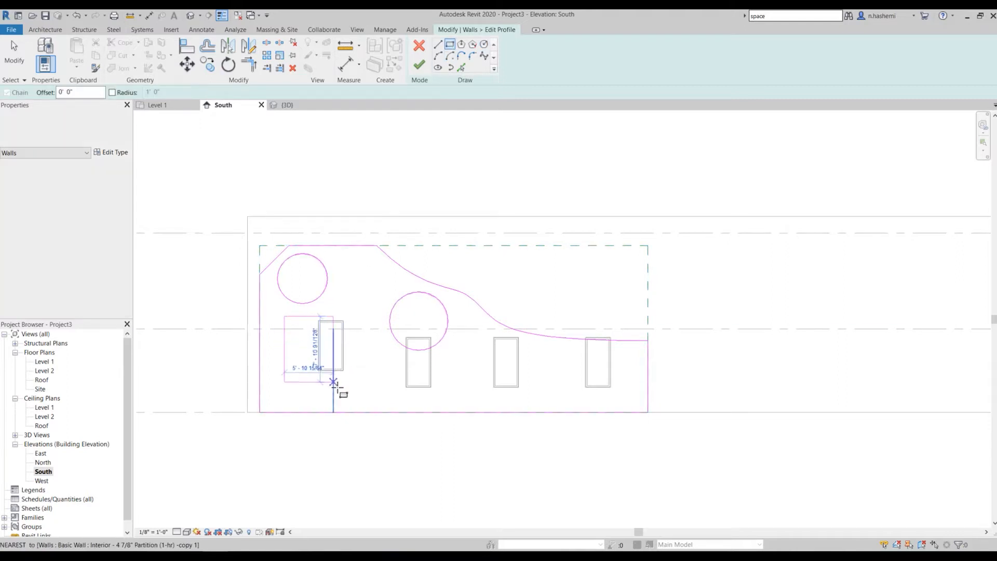
click(334, 396)
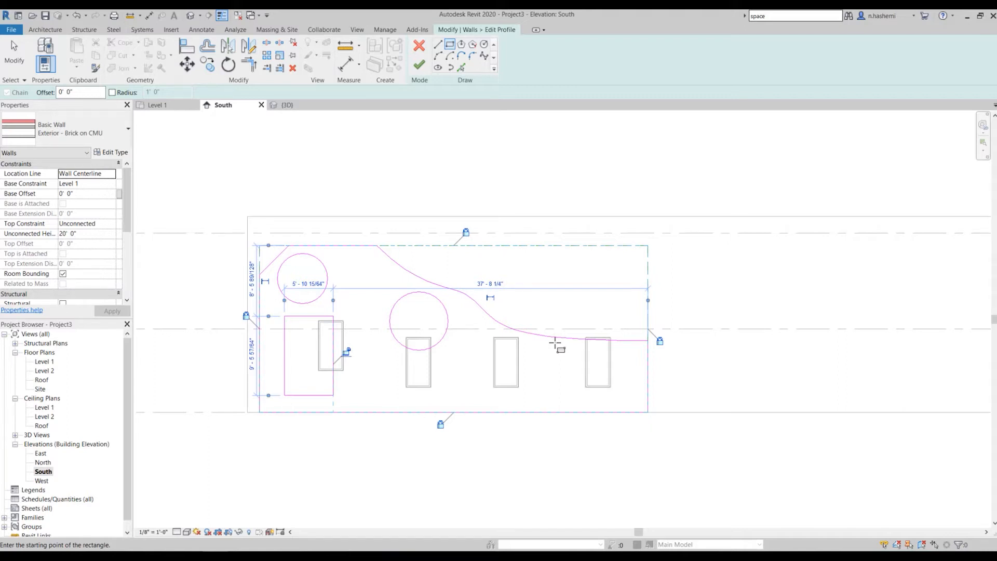
click(420, 64)
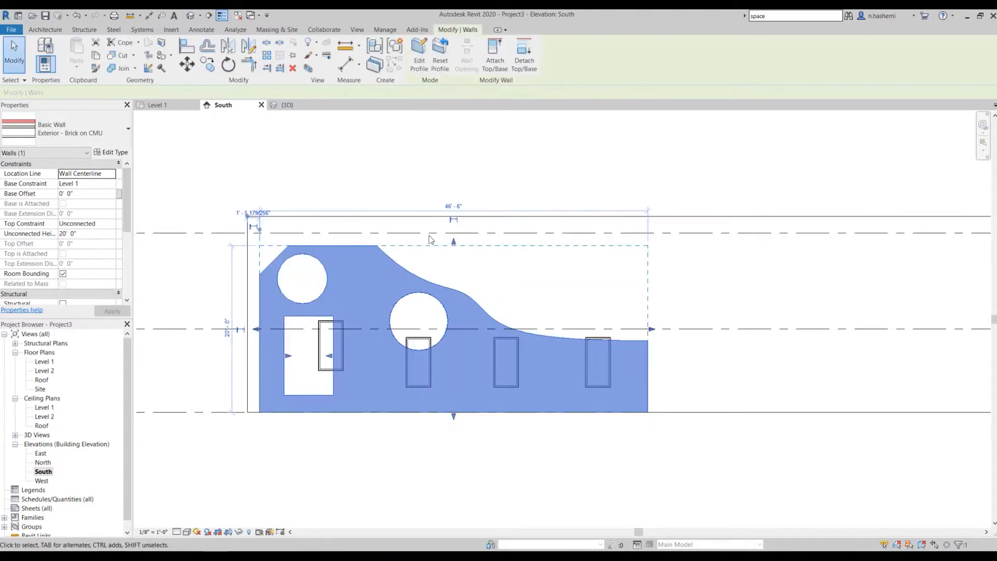
- Inspect the edited brick wall in the 3D view and reset its profile to the original rectangular shape
click(286, 105)
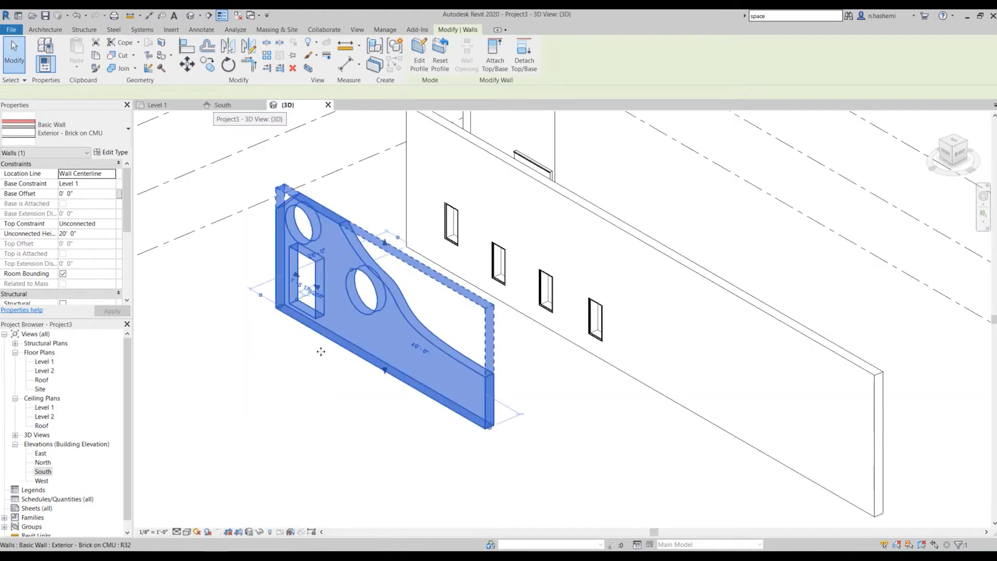
click(286, 371)
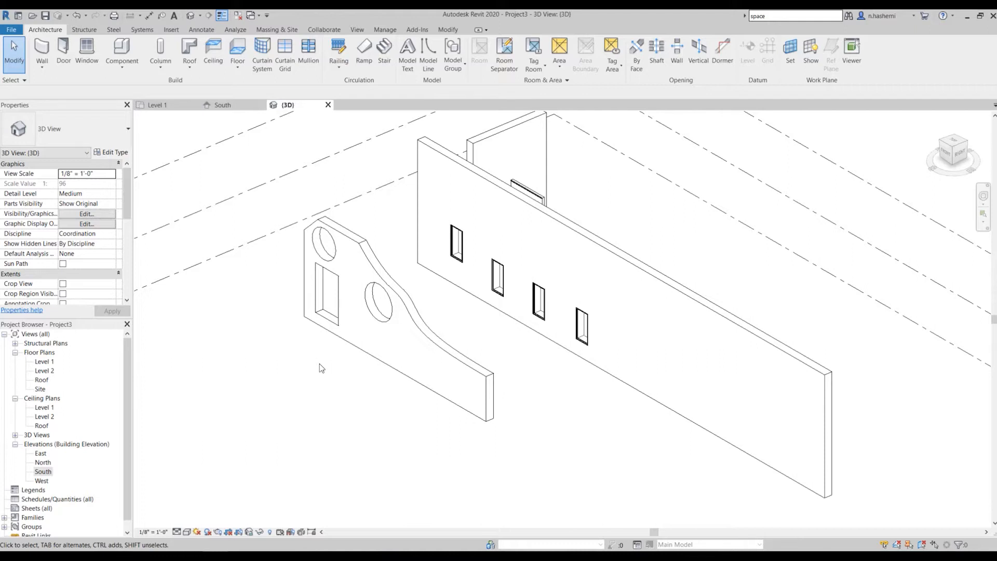
click(386, 315)
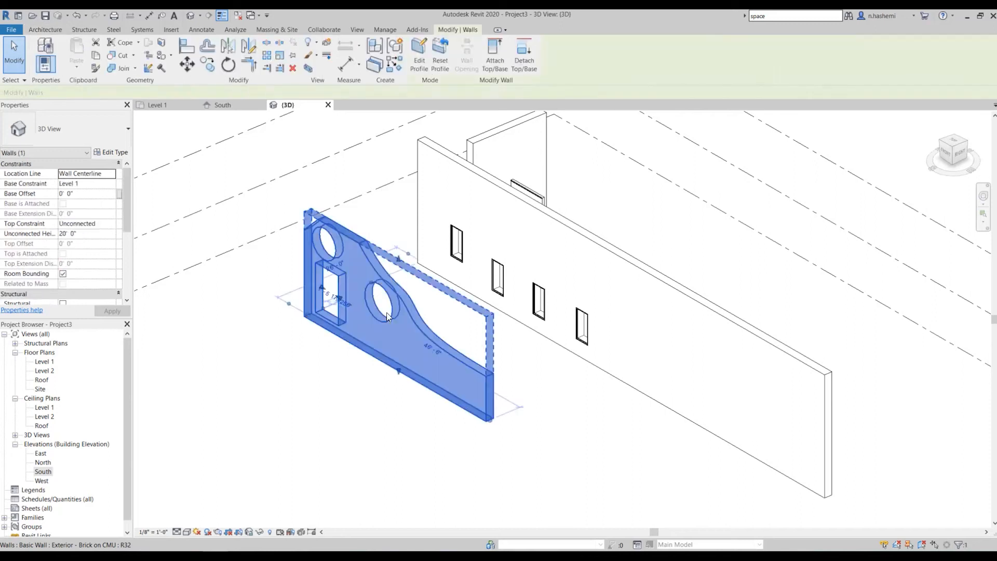
click(440, 50)
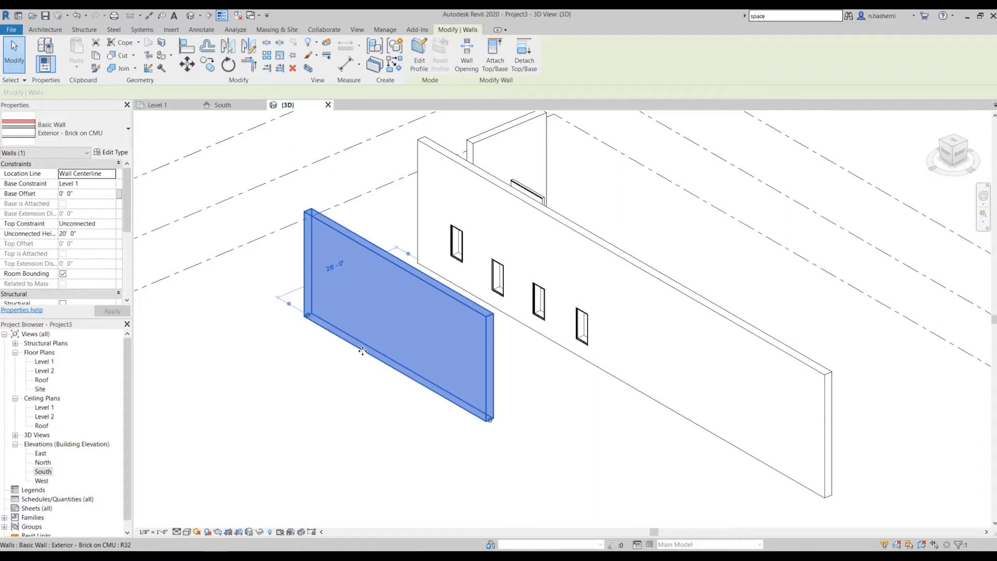
- From the Level 1 plan, check which views are offered for editing the wall's profile and leave without opening one
click(172, 107)
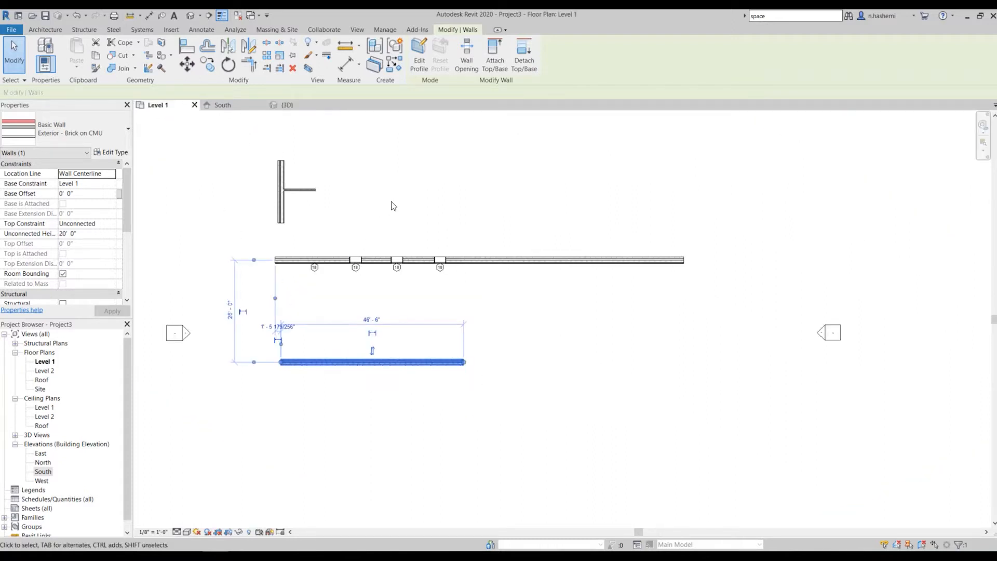
click(419, 58)
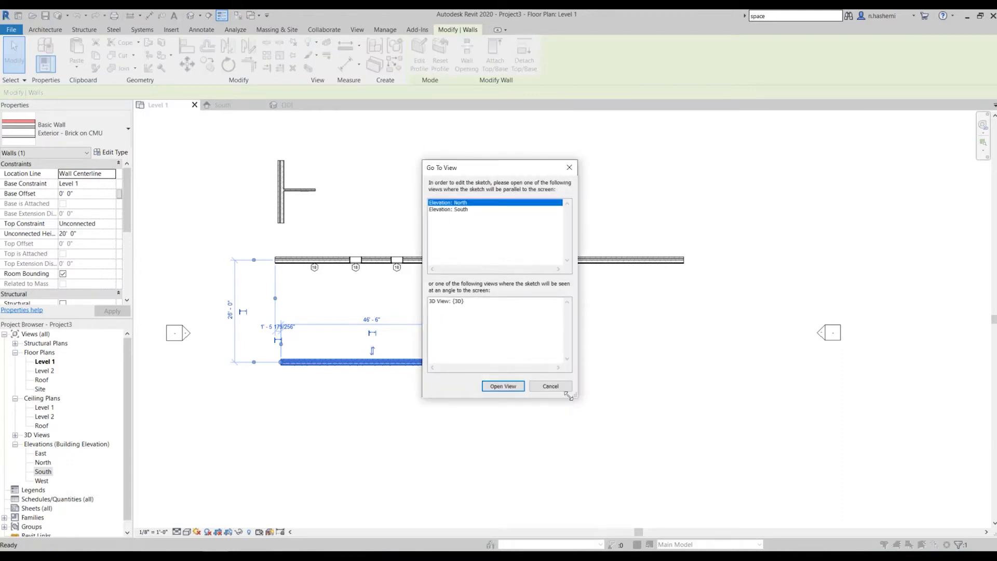
click(561, 386)
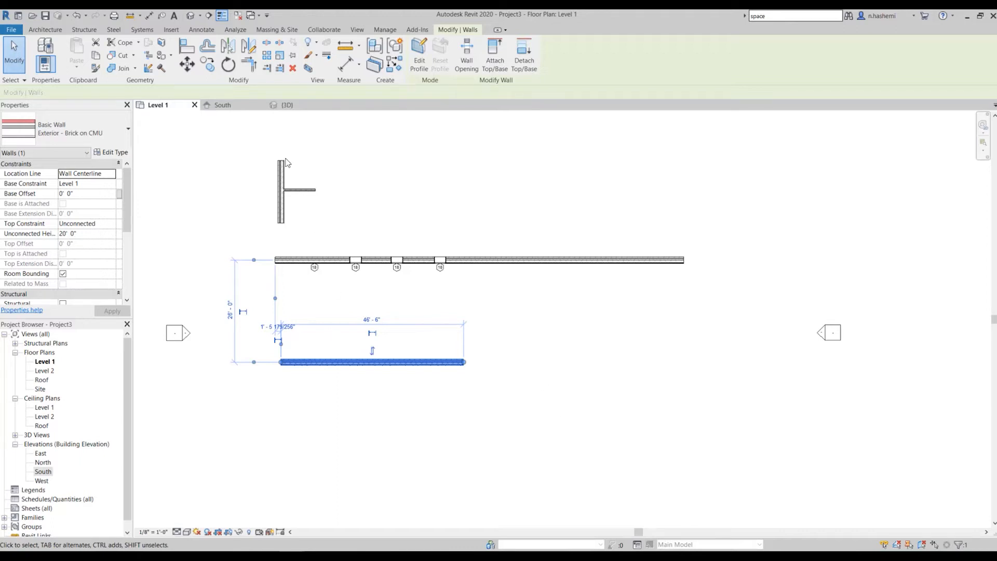
- Start a new in-place mass in the Level 1 plan, keeping the name Mass 1
click(284, 31)
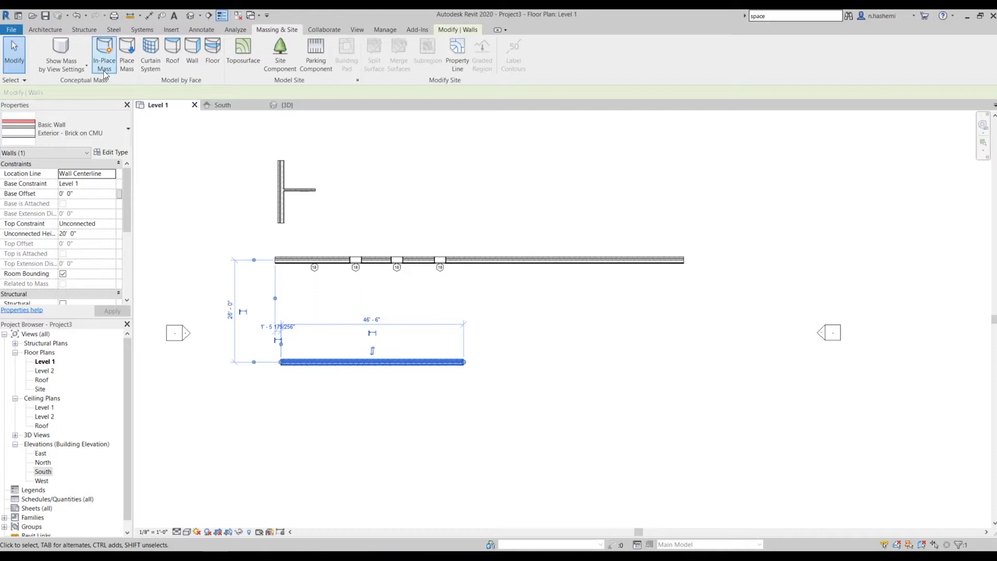
click(104, 52)
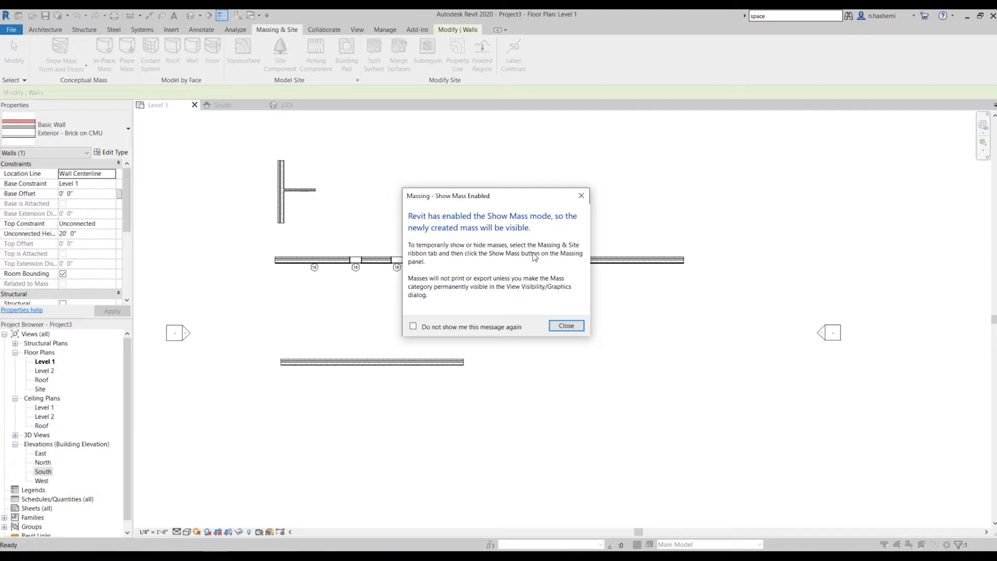
click(567, 326)
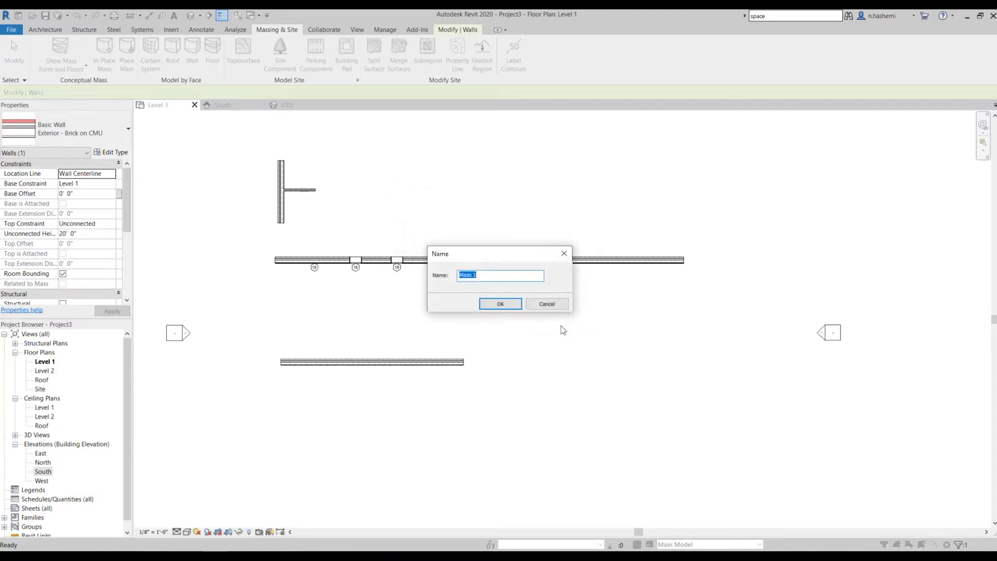
click(482, 277)
click(494, 302)
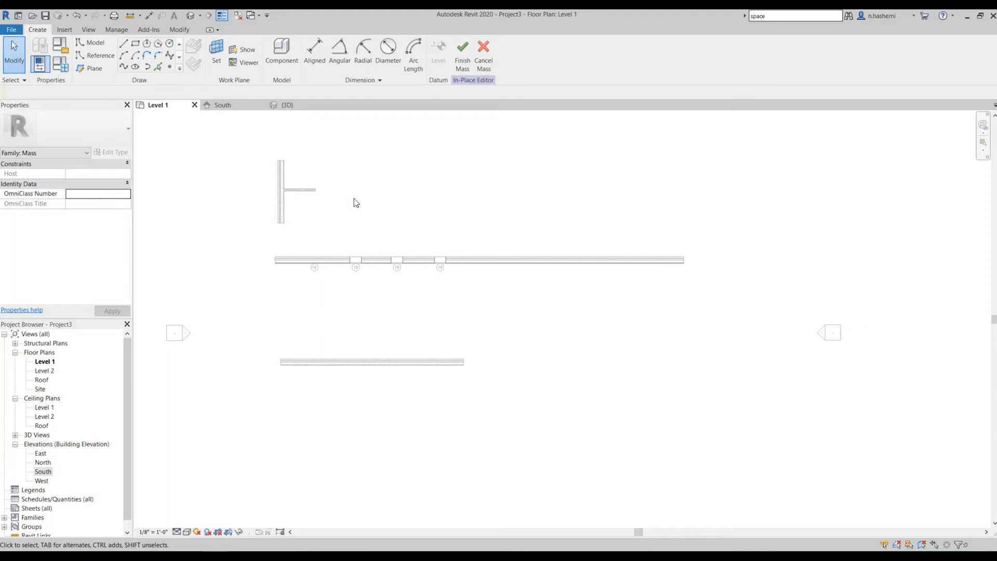
- Sketch a rectangle about 17'-6" deep on Level 1, about 19'-11" south of the long wall, and show it in the 3D view
click(135, 45)
scroll(289, 246, down, 3)
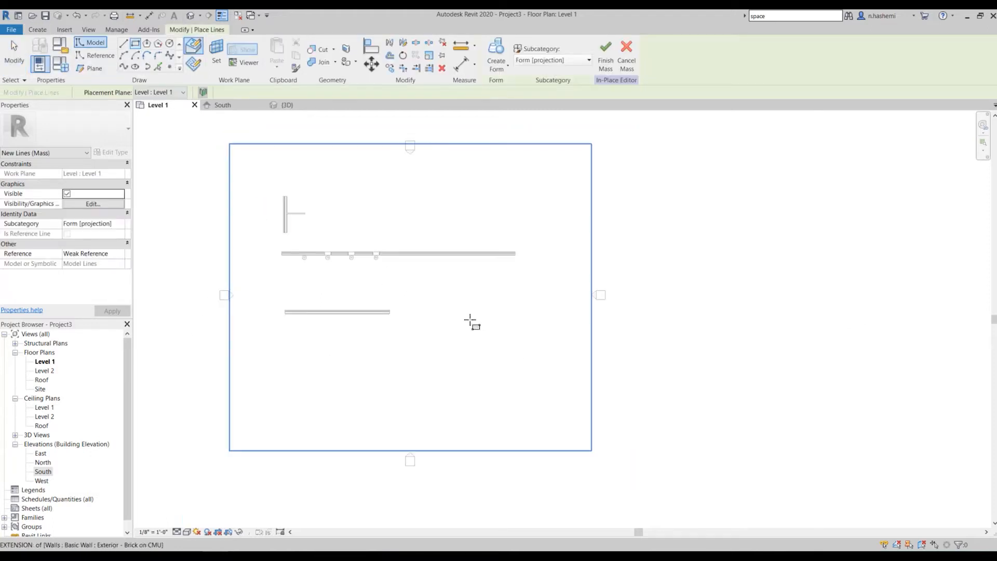
scroll(470, 321, up, 1)
scroll(437, 293, up, 1)
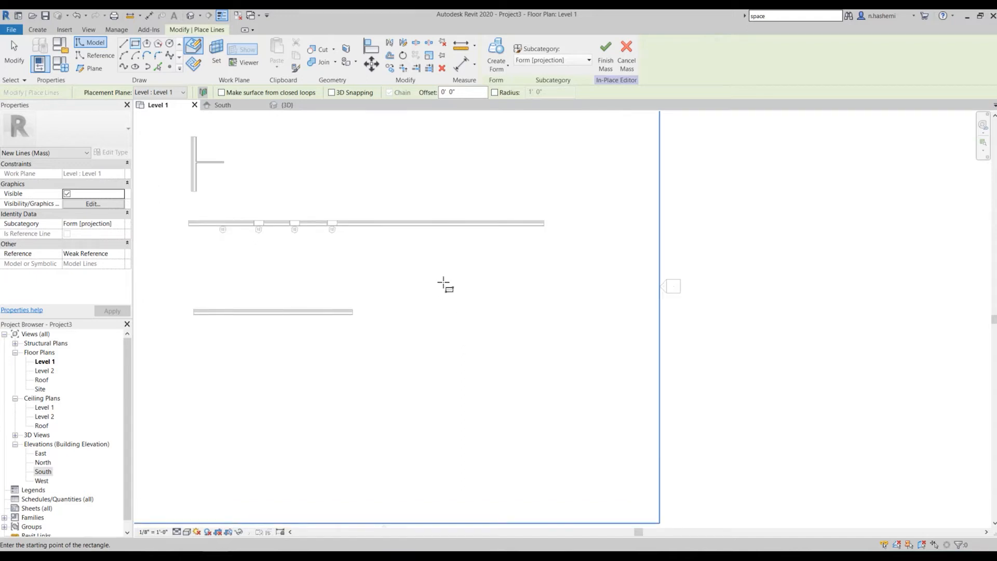
click(413, 291)
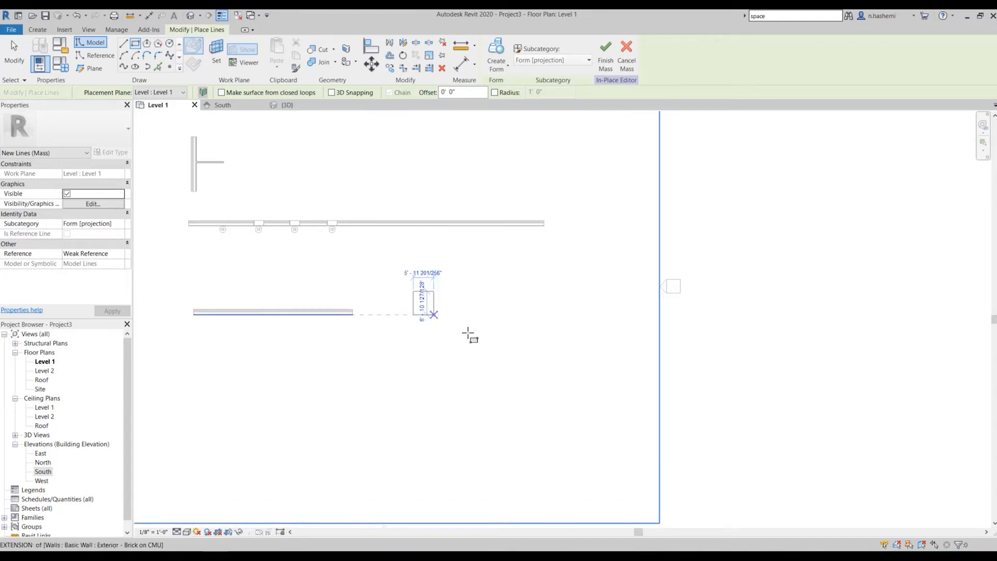
click(509, 351)
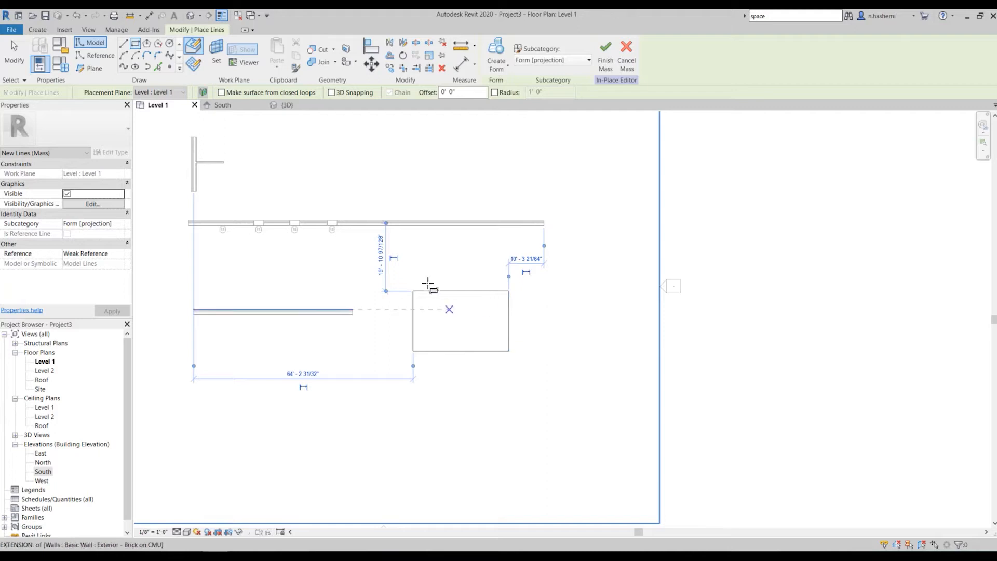
click(286, 105)
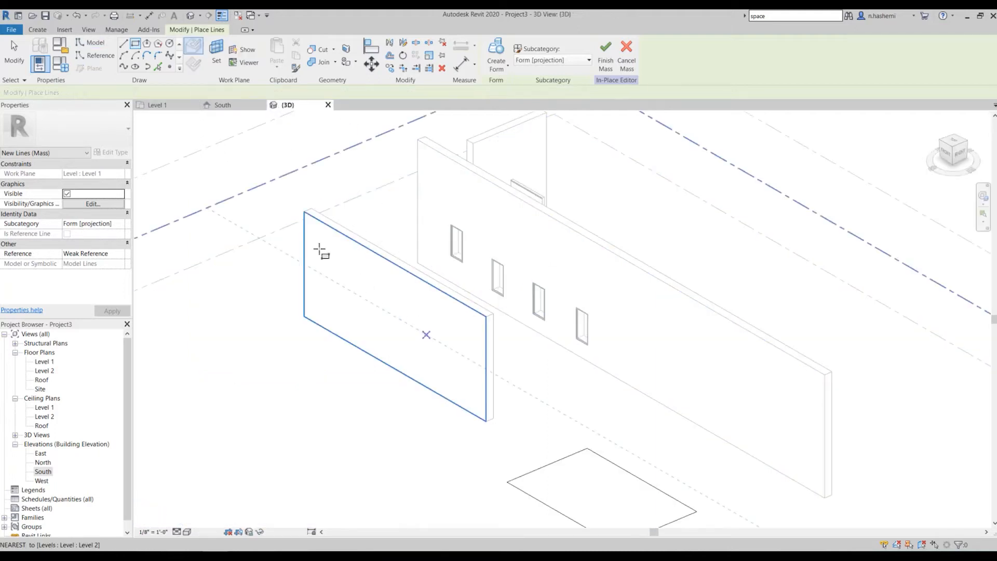
scroll(315, 245, down, 3)
scroll(531, 422, up, 1)
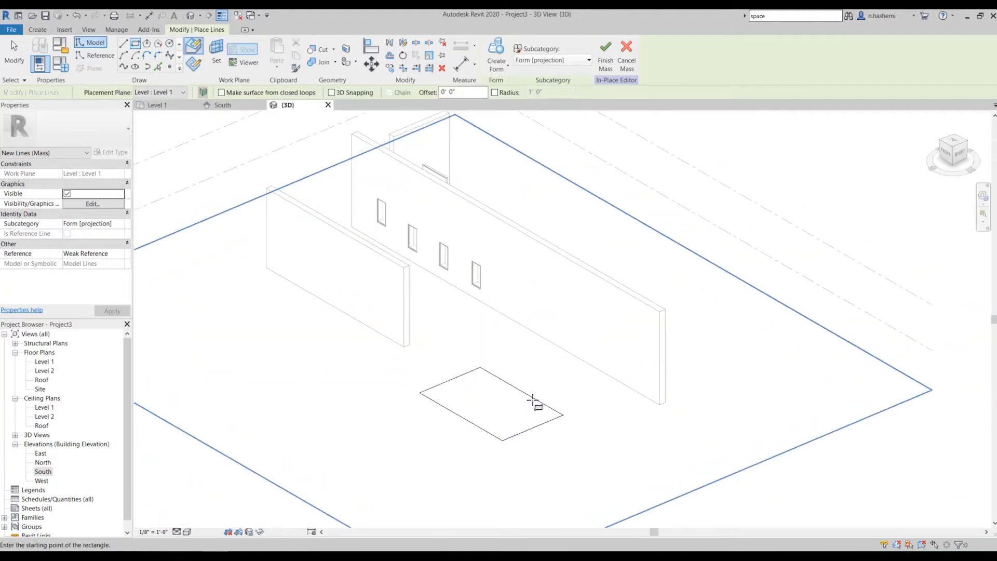
click(502, 57)
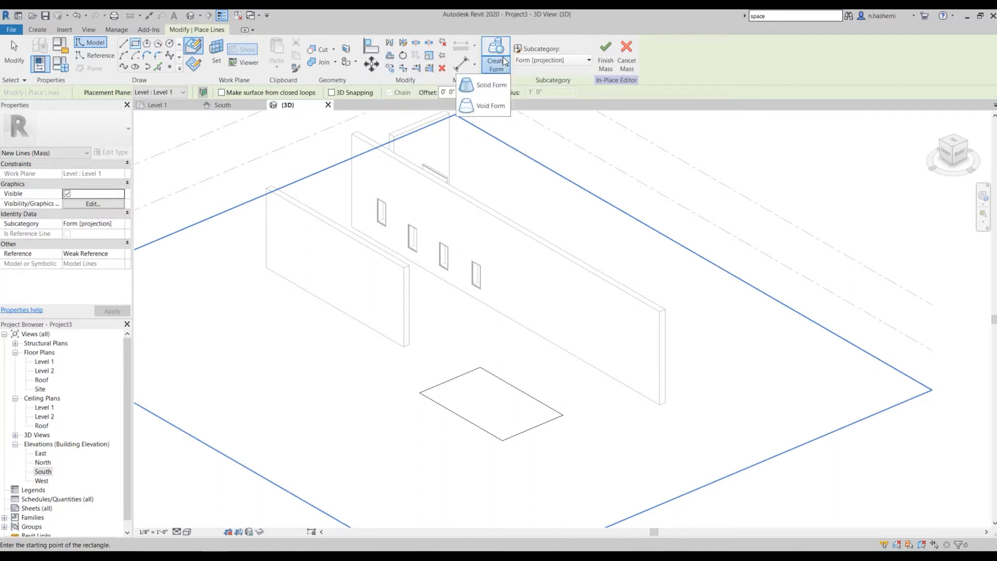
click(491, 85)
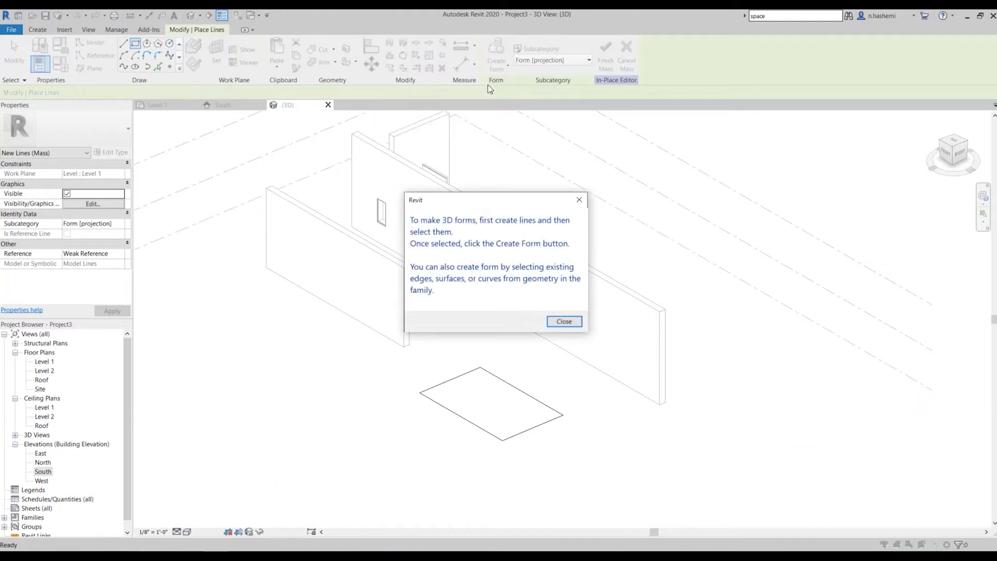
click(565, 322)
- Create a solid form from the rectangle and raise its top face to a height of about 13'
click(533, 397)
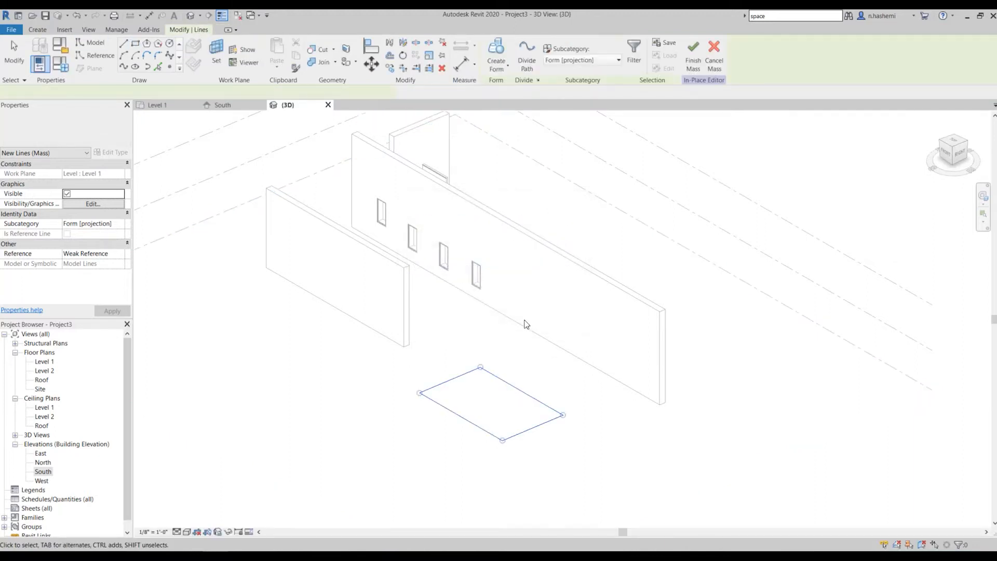
click(497, 68)
click(496, 86)
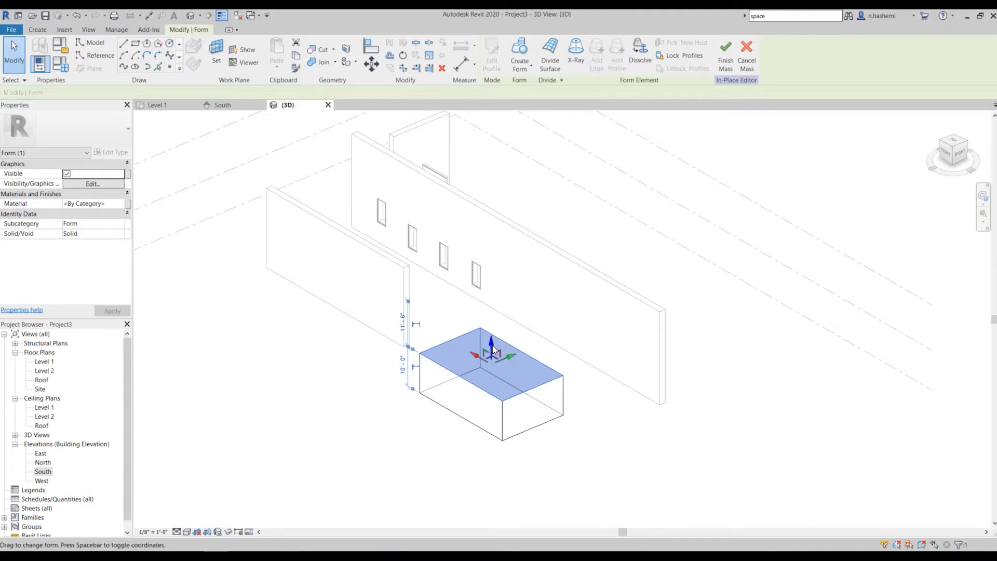
drag(492, 342, 492, 330)
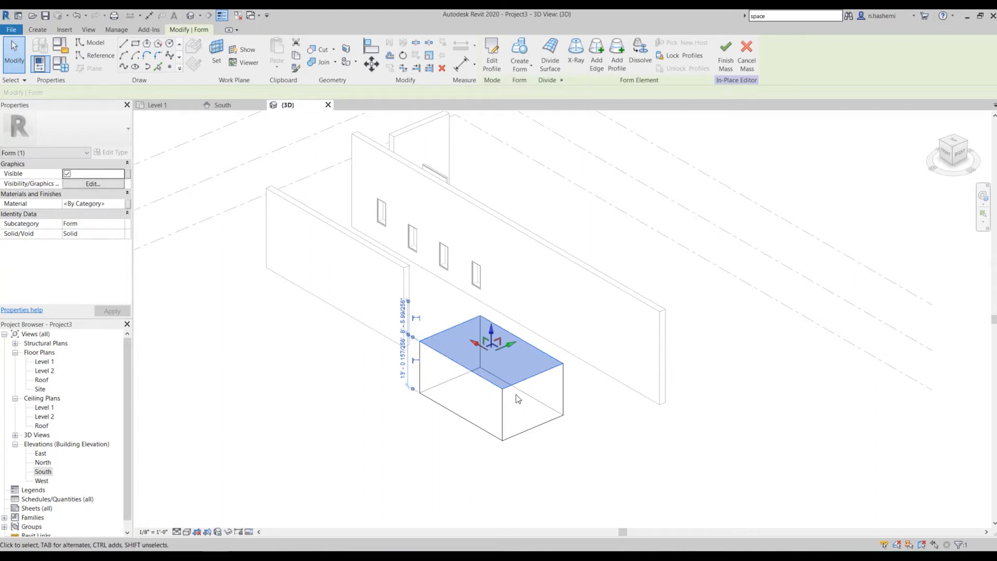
- Try moving the solid's long front top edge inward to a top depth of about 13'-7" and undo the move
scroll(481, 376, up, 2)
click(467, 376)
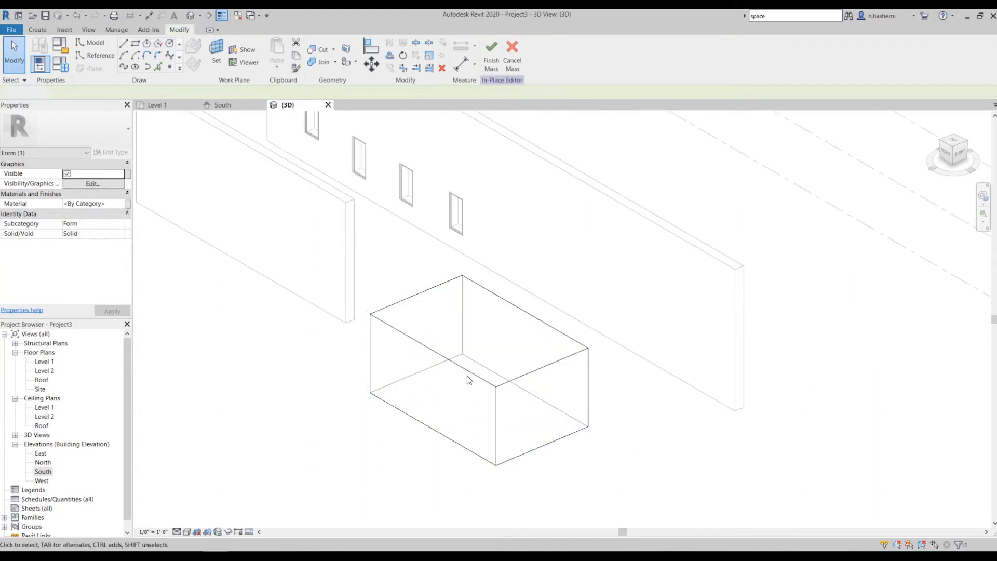
click(467, 372)
drag(420, 359, 439, 348)
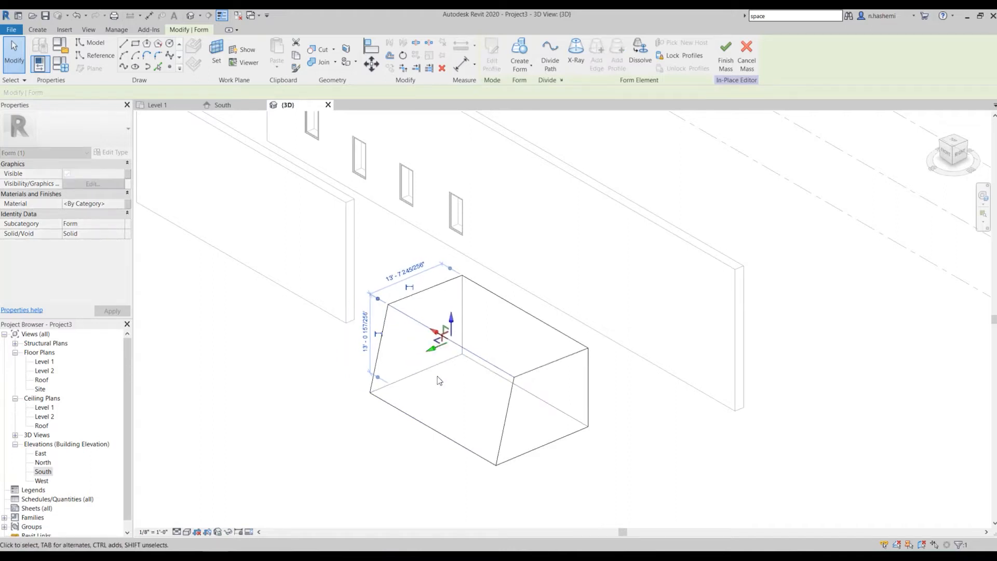
key(ctrl+z)
- Move the solid's long front top edge inward to a top depth of about 13'-2" and its short right top edge to a length of about 23'-1"
click(426, 351)
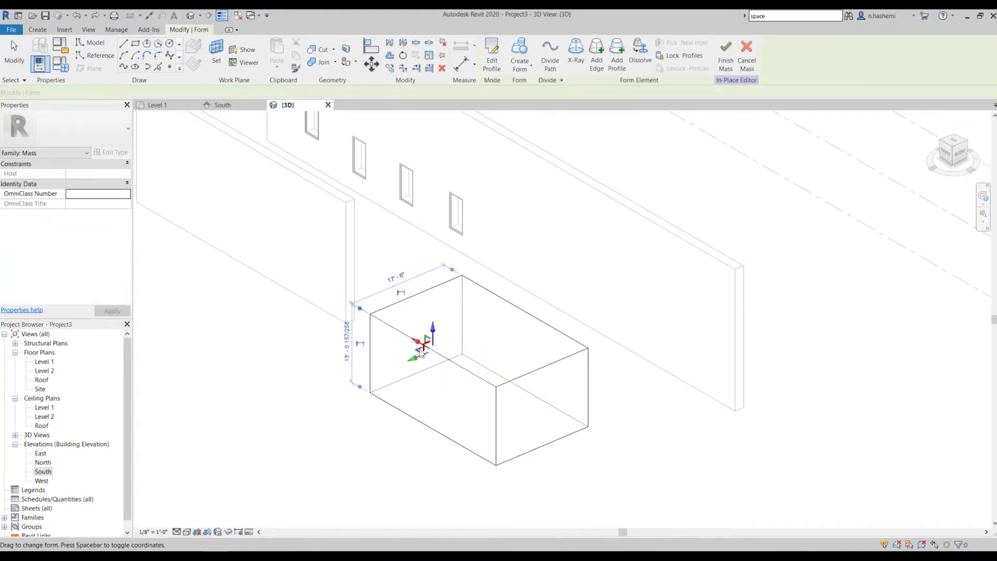
drag(418, 363, 439, 352)
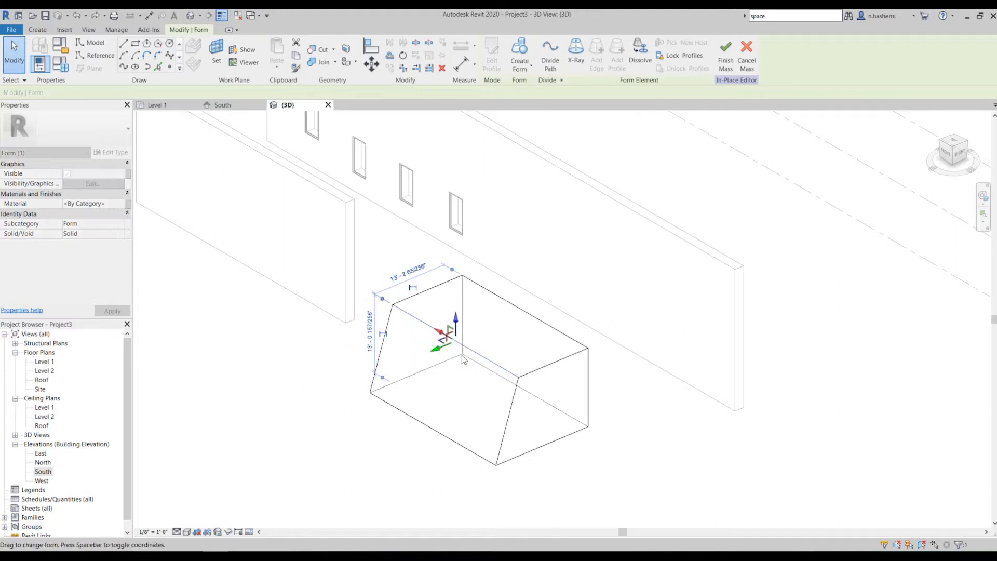
click(556, 362)
drag(570, 378, 495, 367)
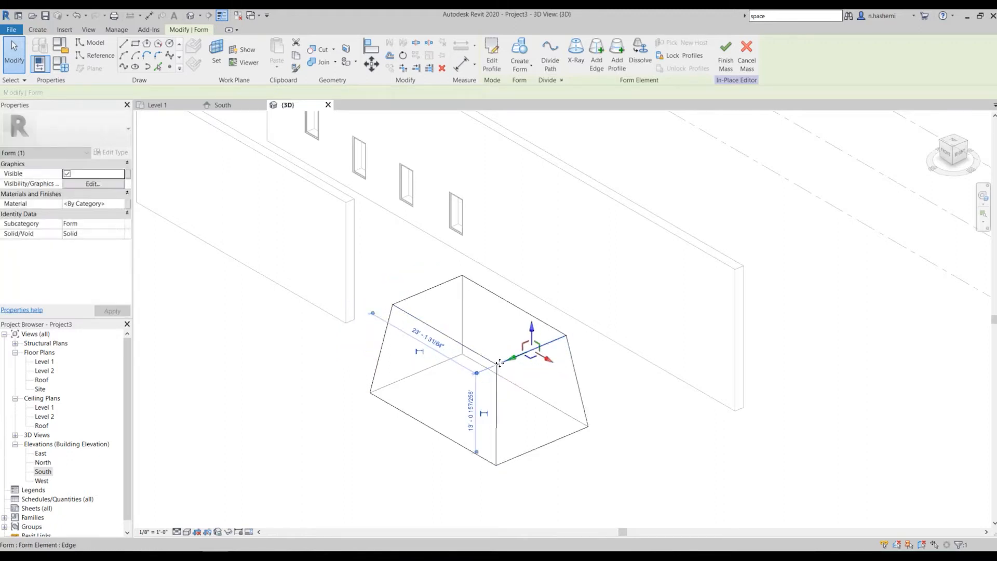
double_click(498, 363)
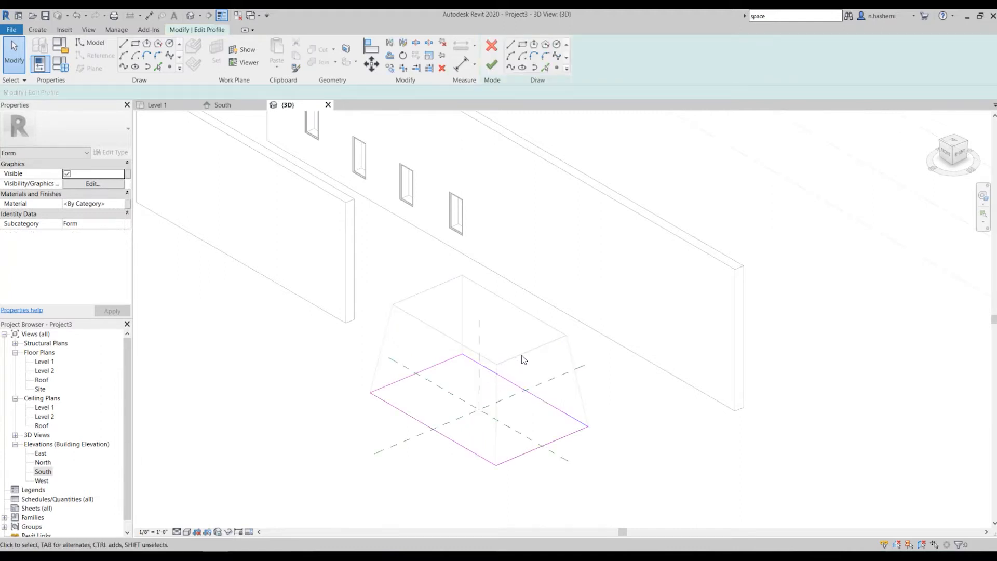
click(492, 64)
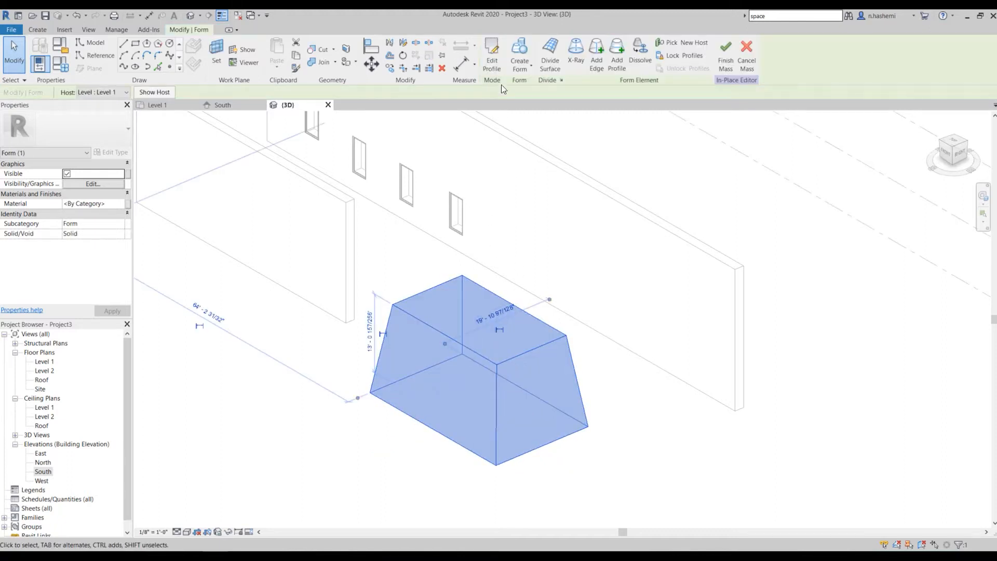
click(498, 58)
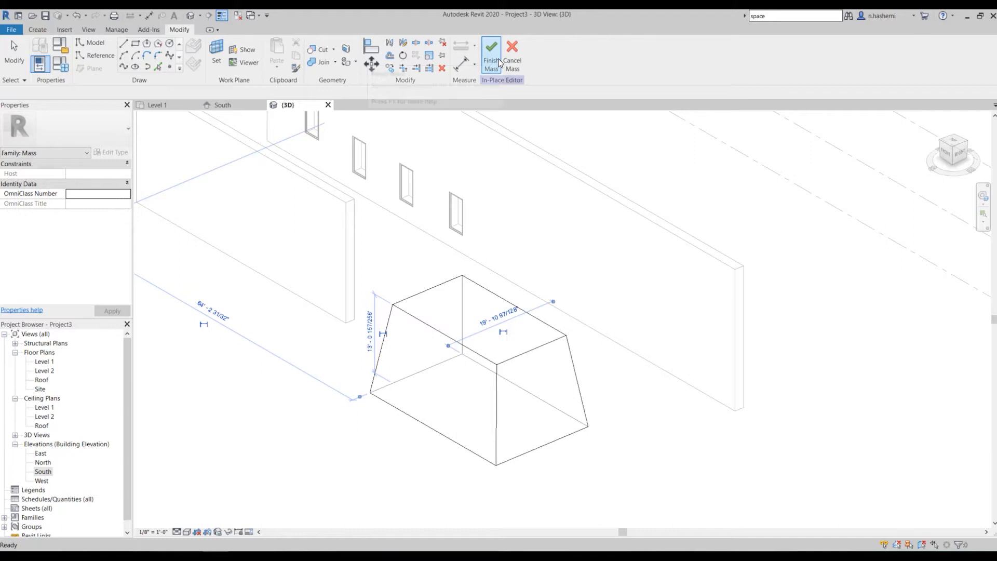
click(496, 364)
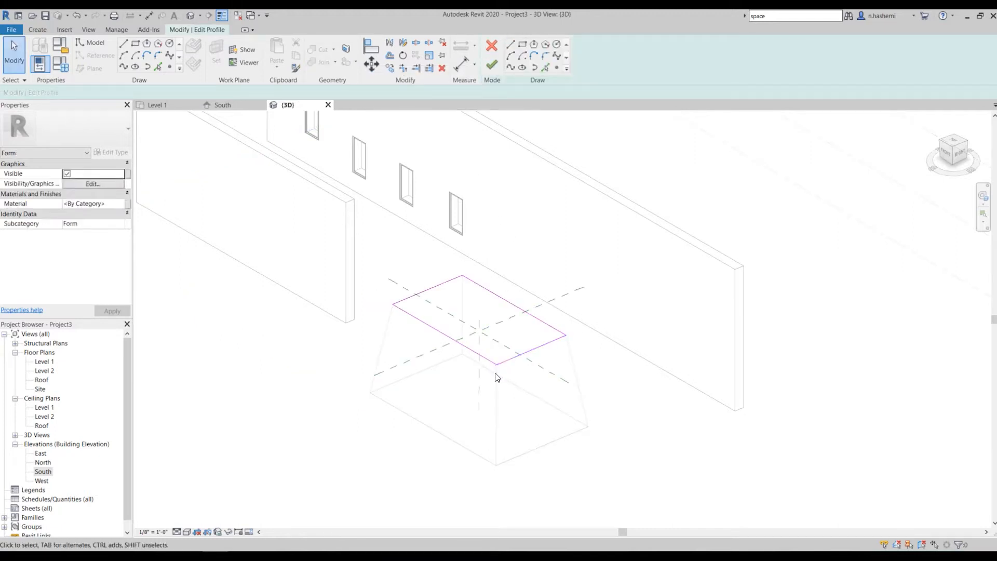
click(492, 46)
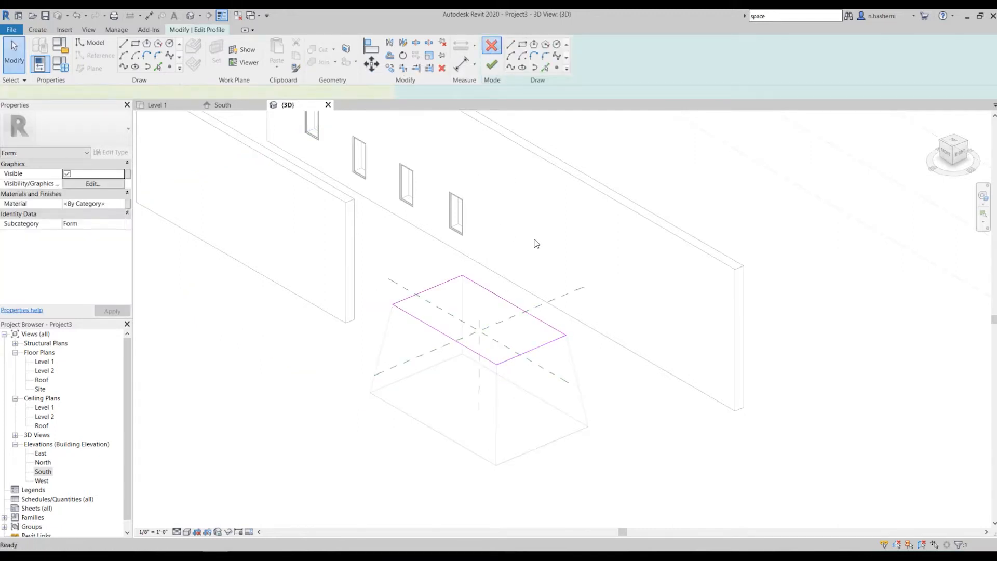
click(538, 252)
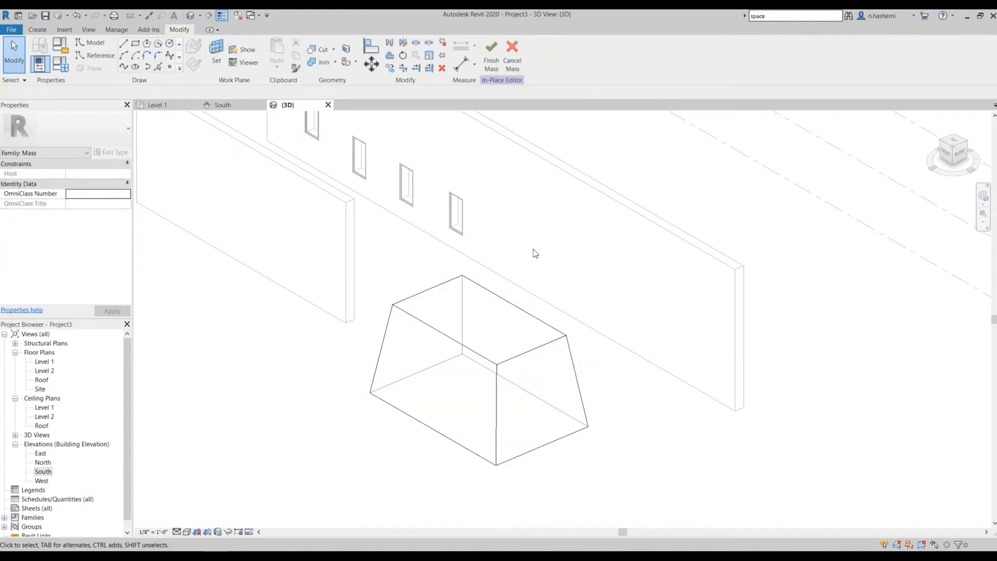
- Raise the solid's front top corner to a height of about 15'-6" and move its left base corner outward to an edge length of about 21'-10 1/2"
click(496, 364)
drag(507, 372, 493, 318)
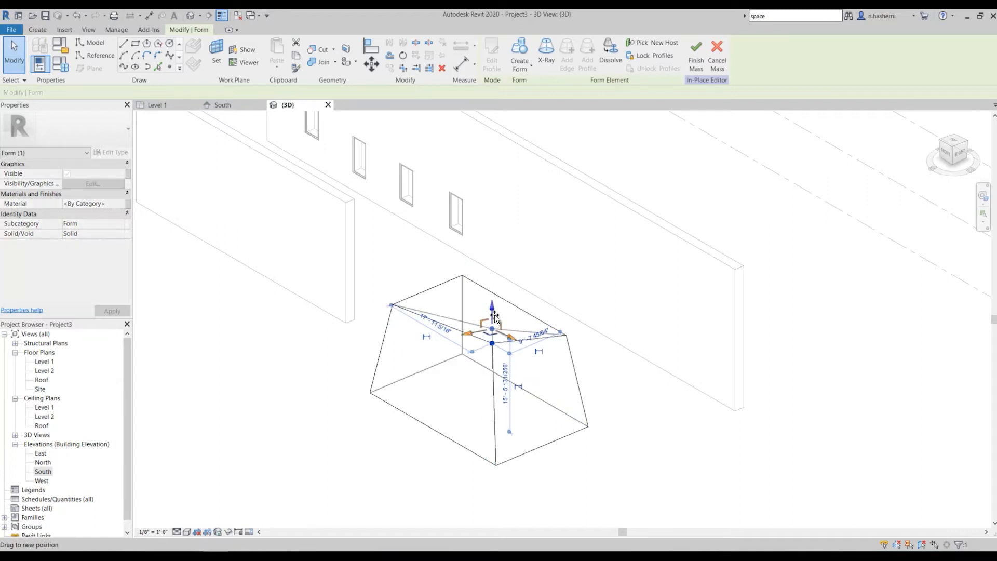
click(370, 394)
drag(357, 400, 331, 409)
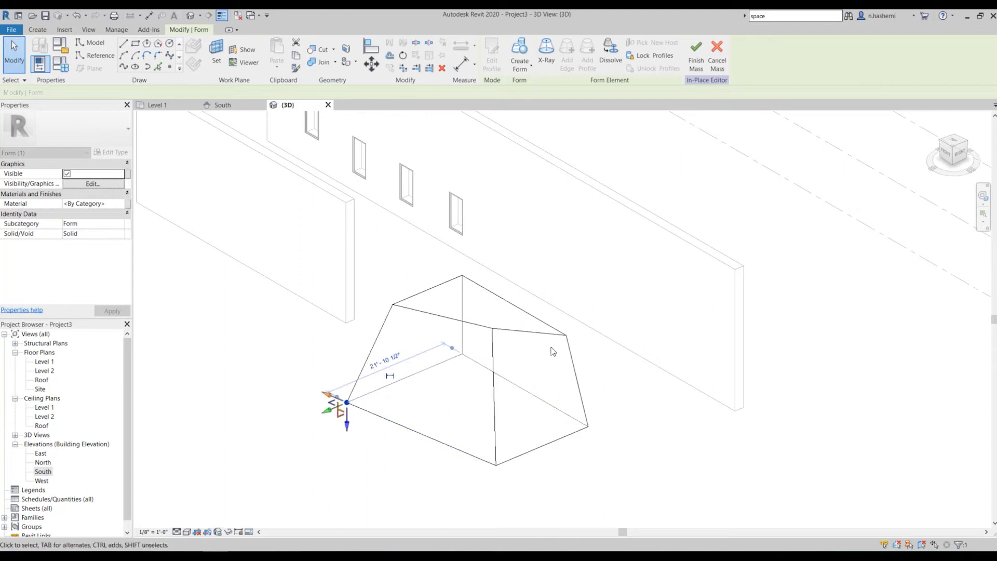
- Lower the right top corner to about 8'-11", move the front base corner inward to edges of about 24'-4" and 18'-1", and finish the mass
click(567, 335)
drag(566, 326, 571, 361)
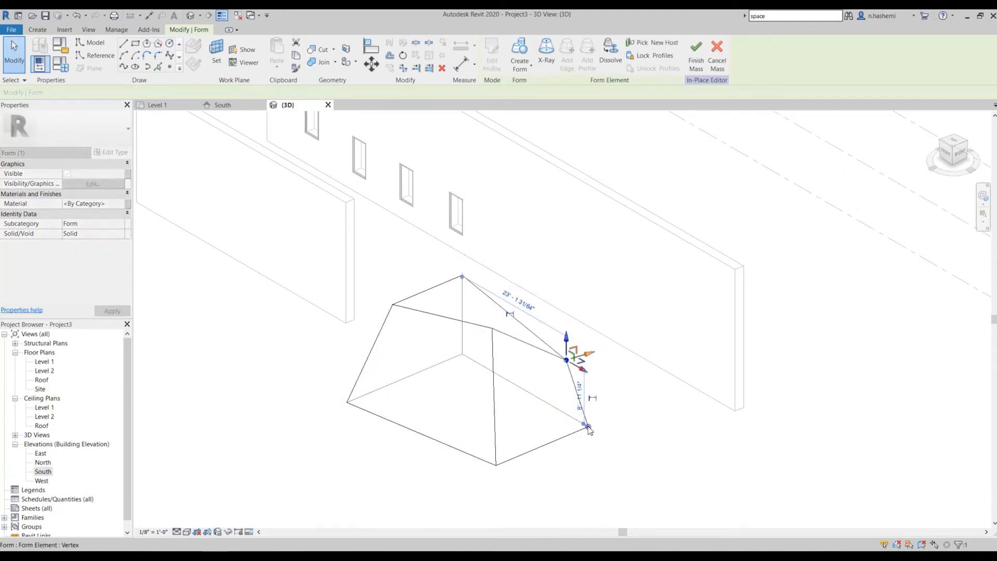
click(496, 465)
drag(517, 475, 497, 465)
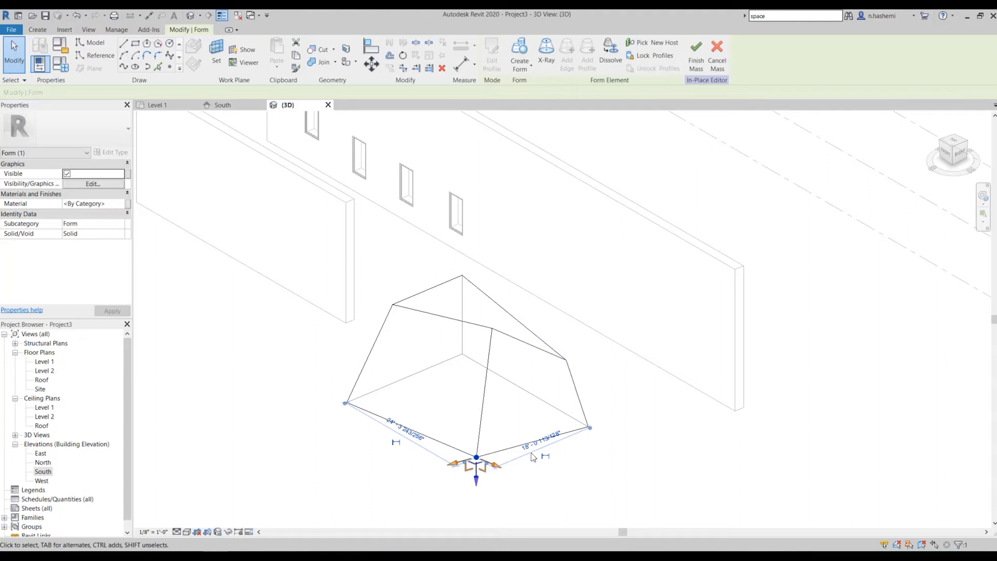
click(696, 54)
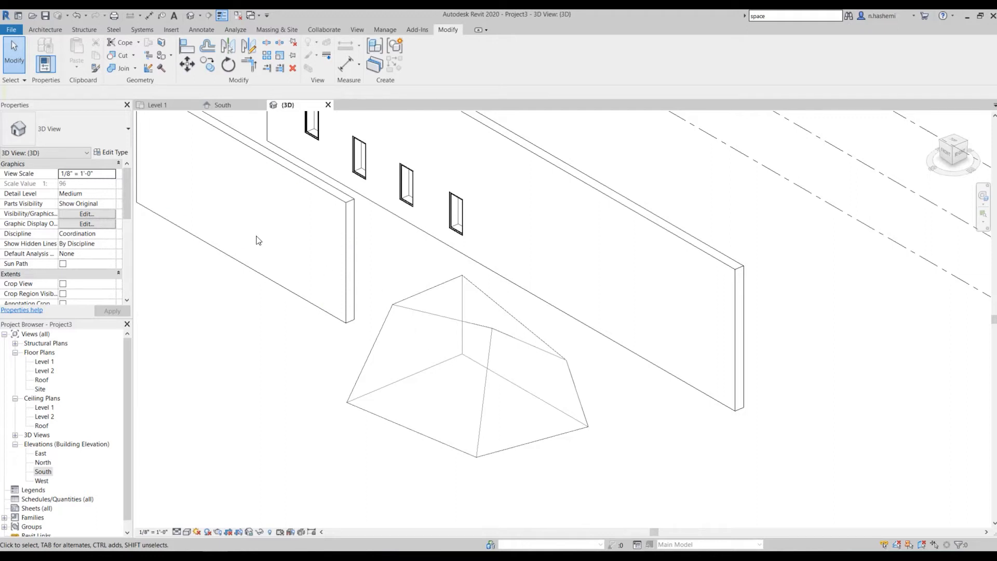
- Create Exterior - Brick on CMU walls by face on the mass's two front sloped faces and its top face
click(45, 30)
click(43, 72)
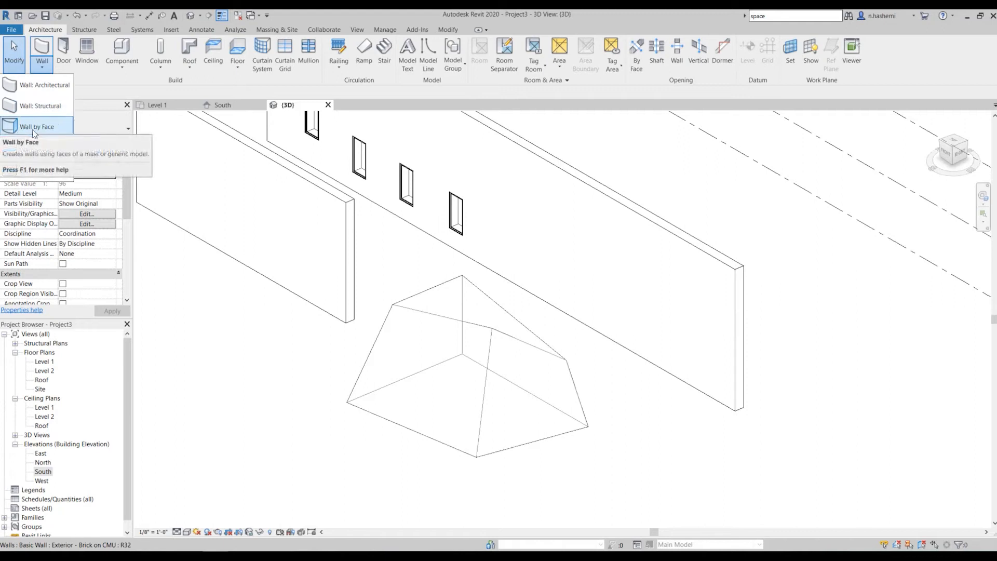
click(43, 128)
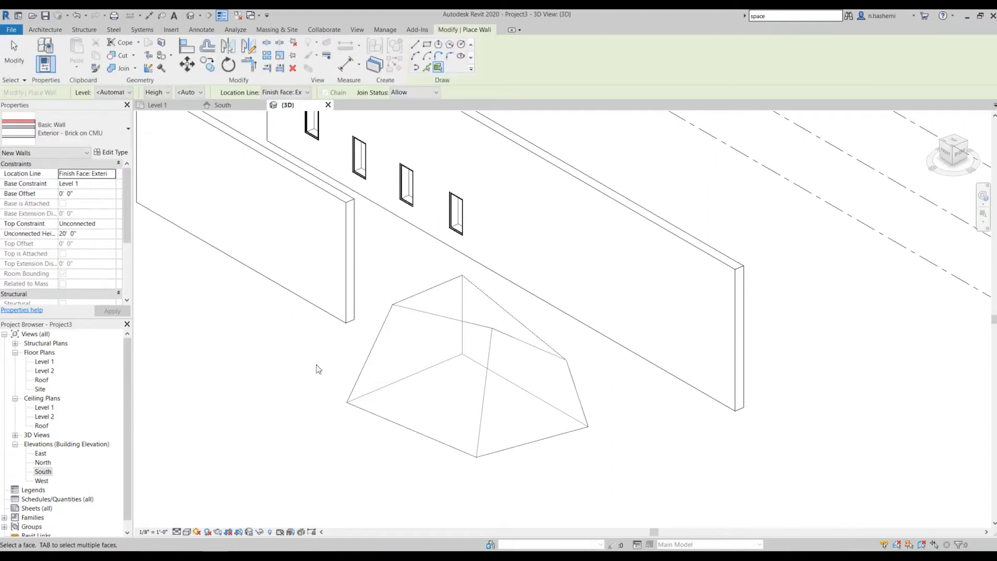
click(478, 331)
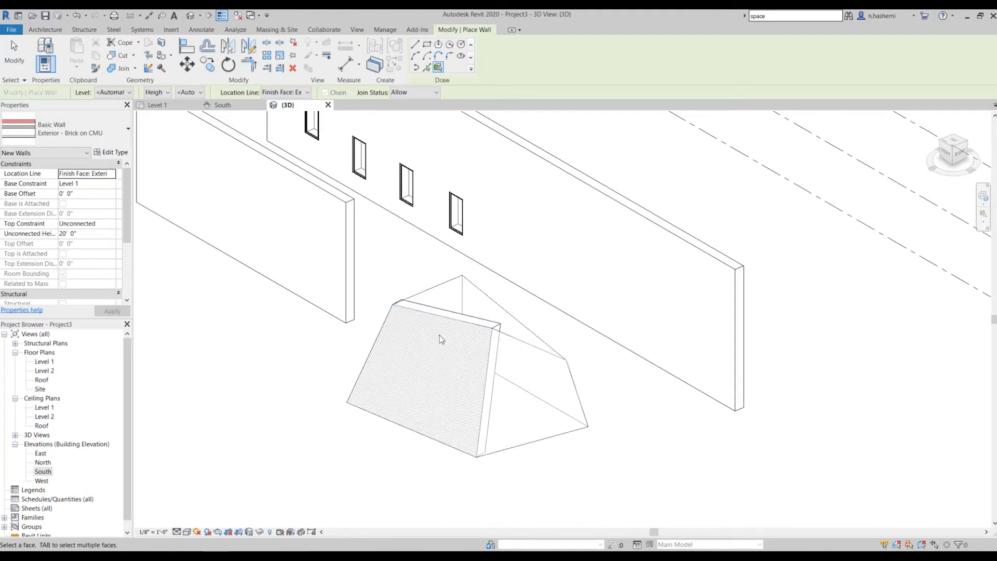
click(512, 346)
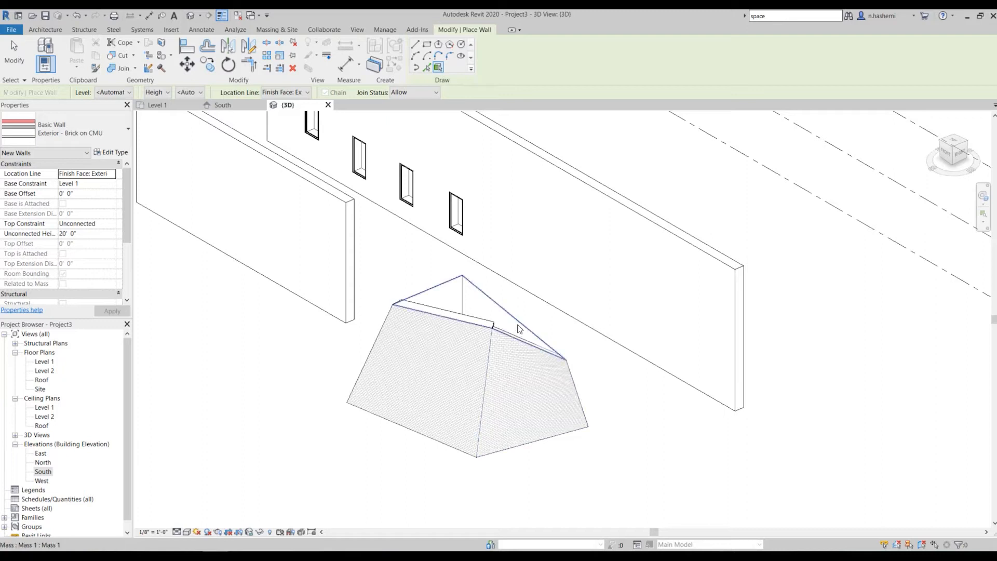
scroll(535, 362, down, 3)
scroll(425, 340, up, 2)
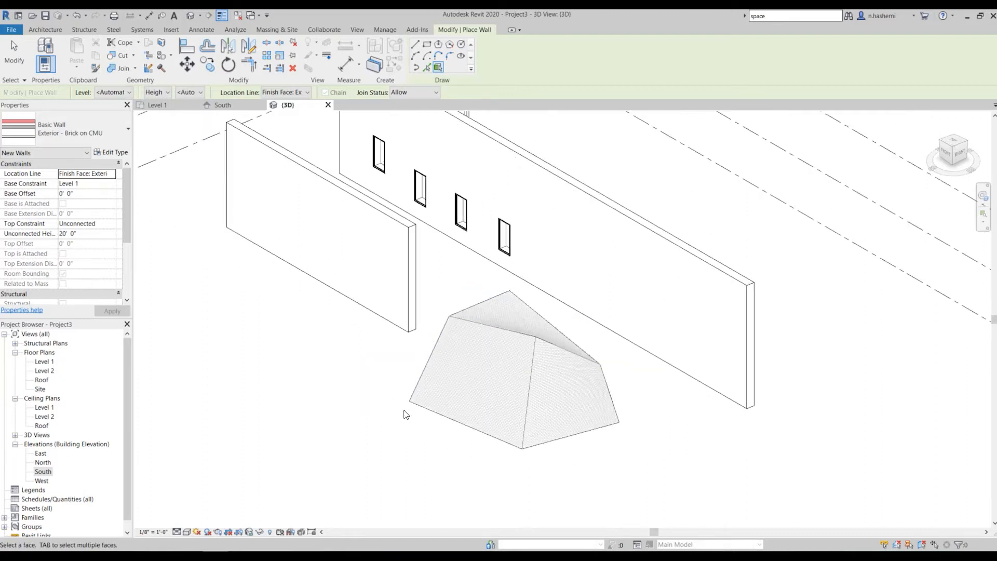
key(Escape)
key(Escape)
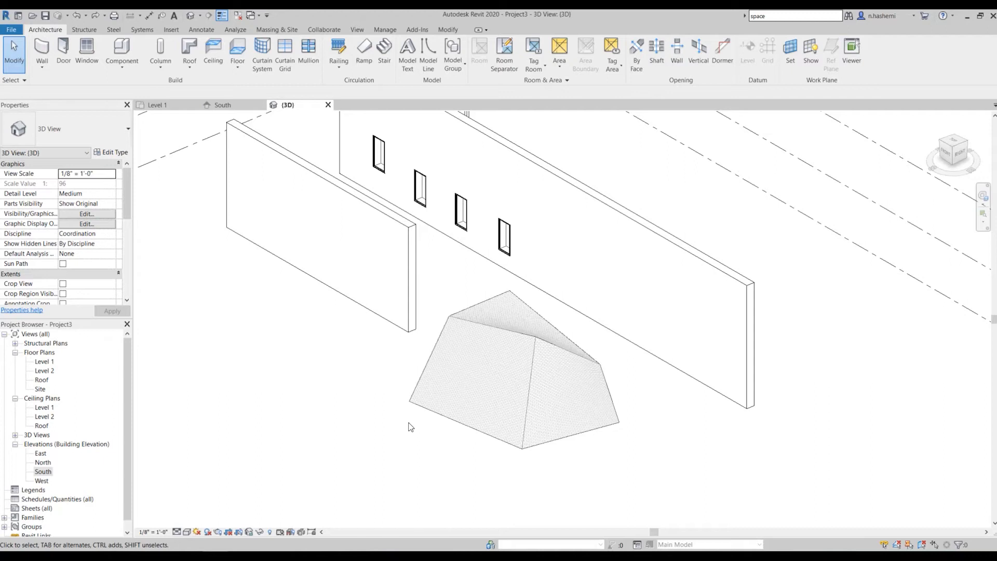
- Hide the mass element in the 3D view, keeping the walls made from its faces shown
click(524, 339)
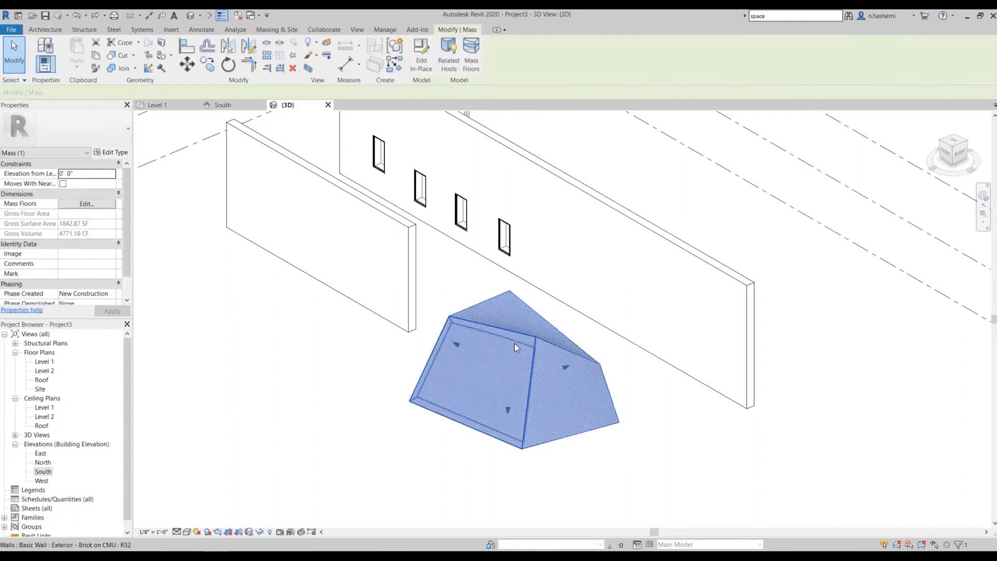
right_click(514, 343)
click(408, 365)
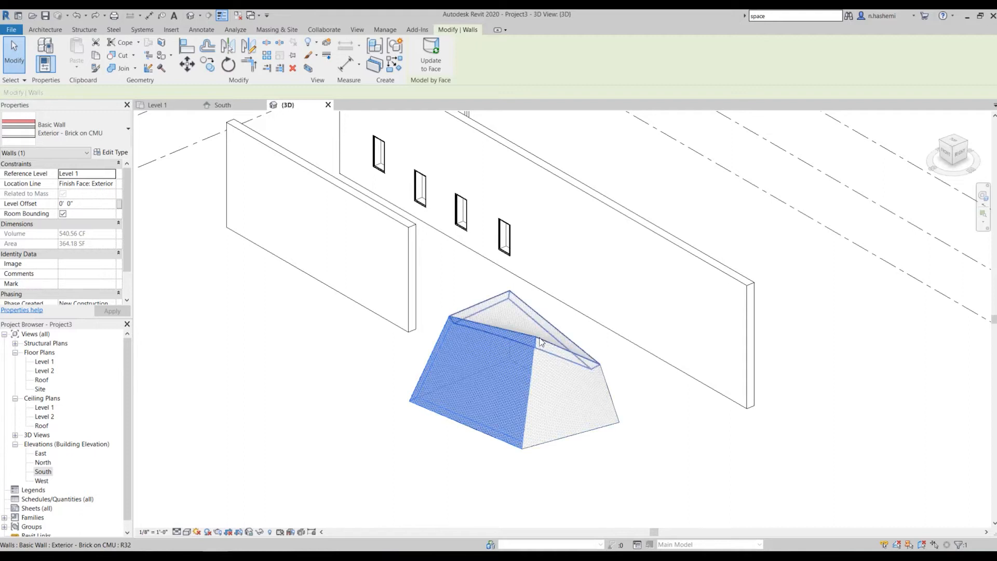
click(540, 342)
right_click(539, 342)
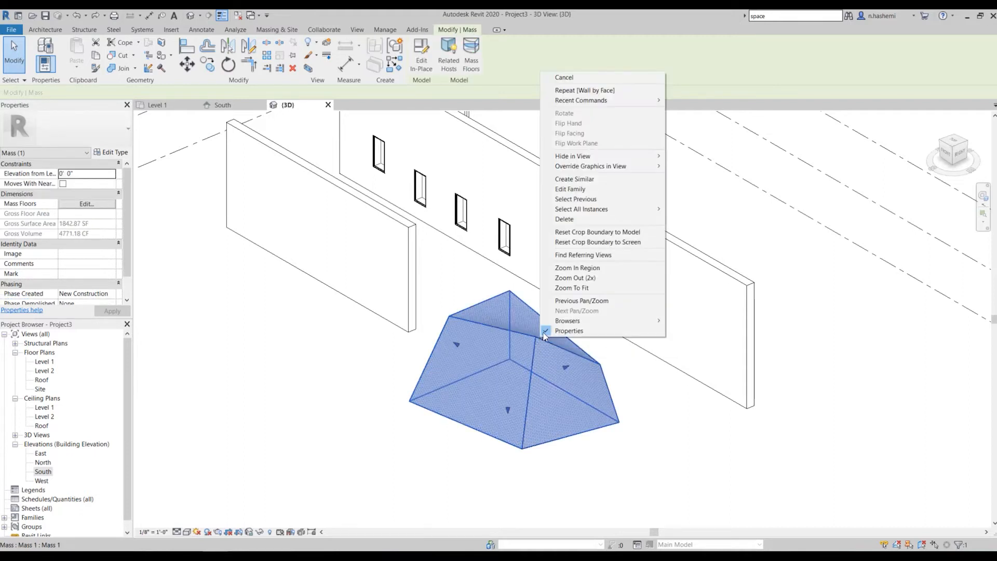
mouse_move(607, 156)
key(Escape)
key(Escape)
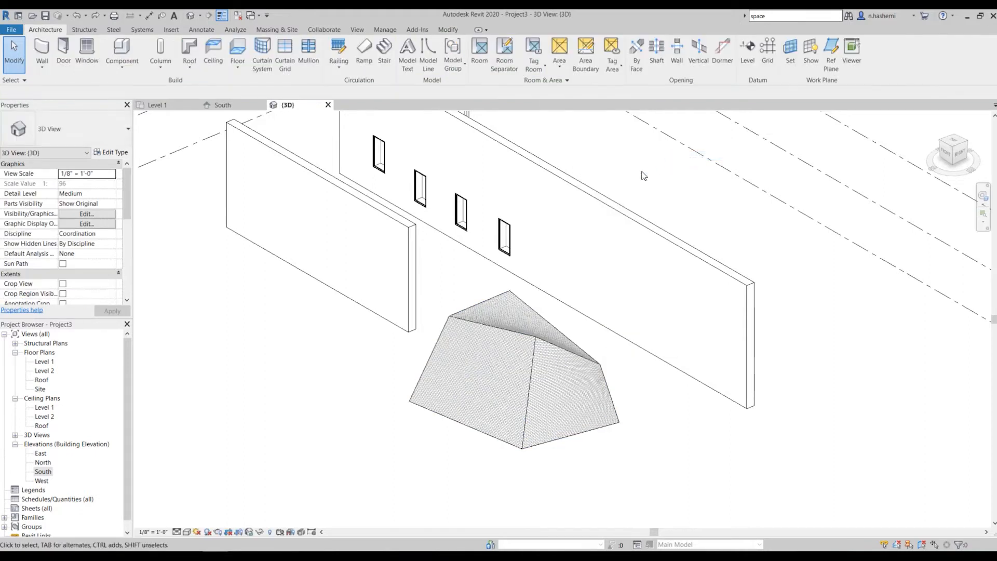
- Reveal the hidden elements, unhide the mass in the 3D view and leave the reveal mode
shift+middle_drag(446, 419, 467, 358)
scroll(445, 348, up, 2)
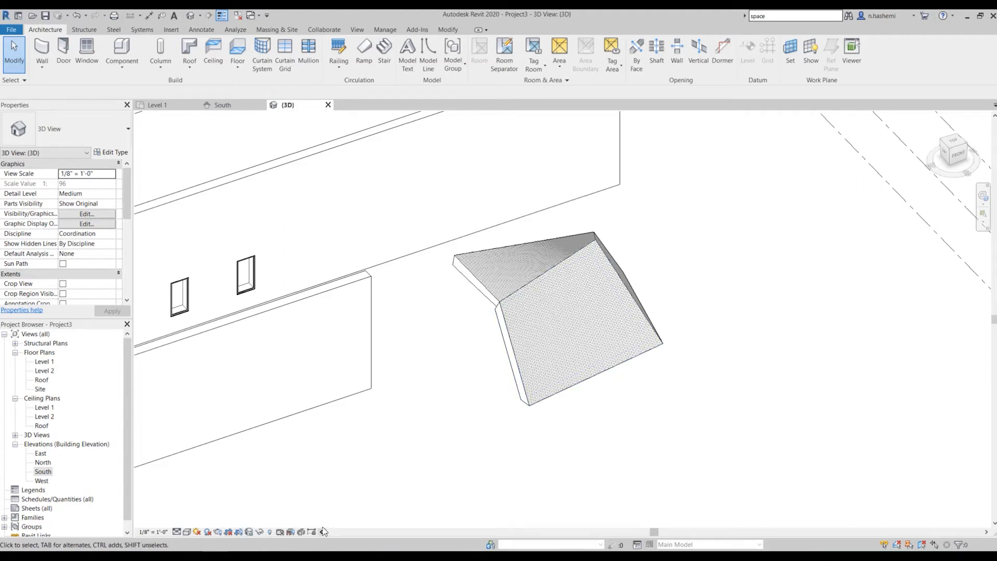
click(270, 532)
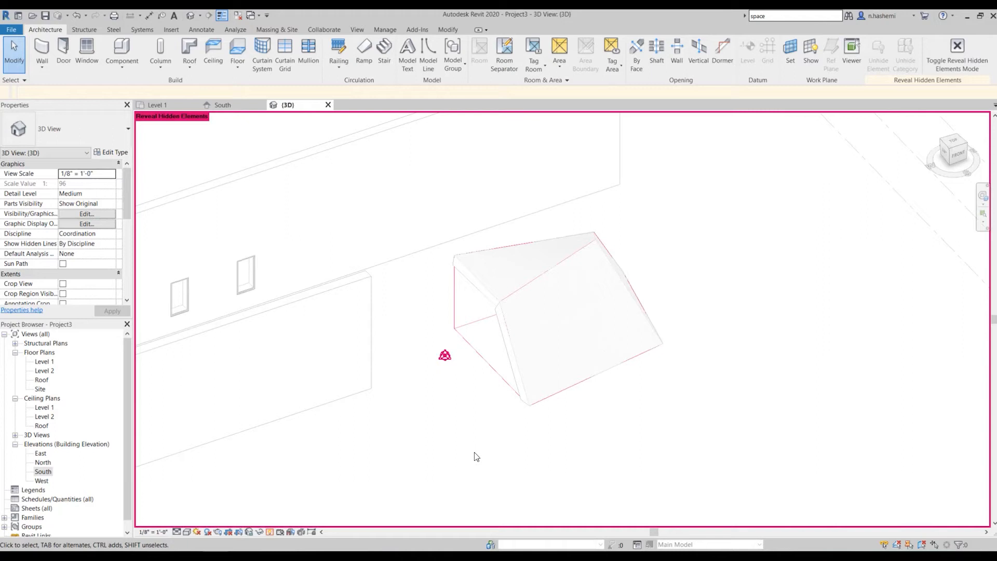
click(462, 335)
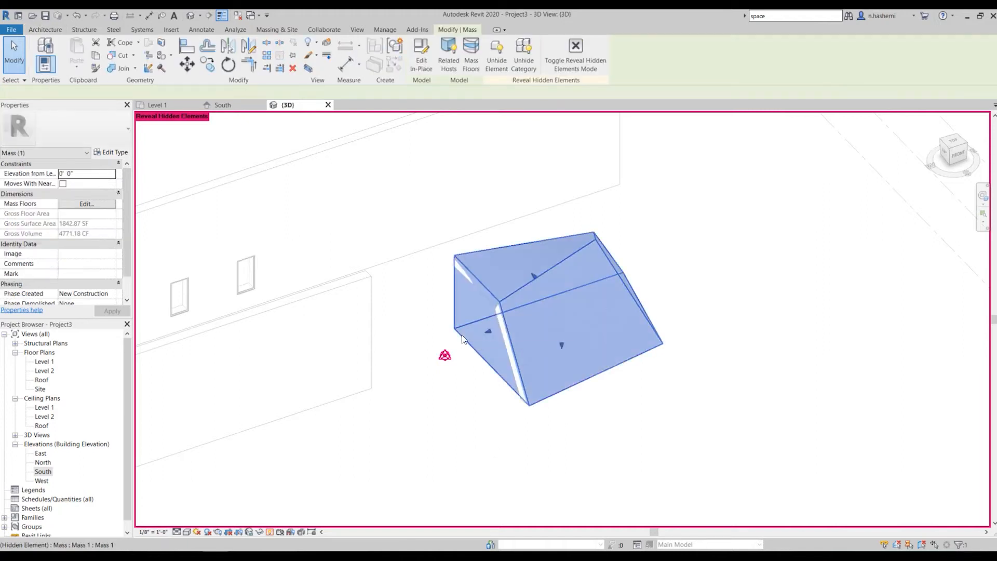
right_click(462, 335)
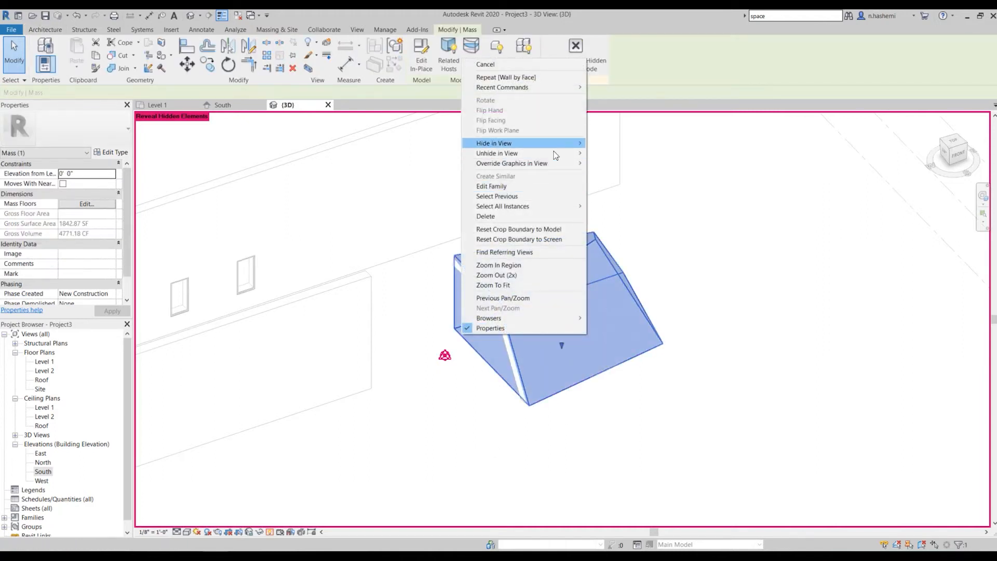
mouse_move(559, 156)
click(610, 153)
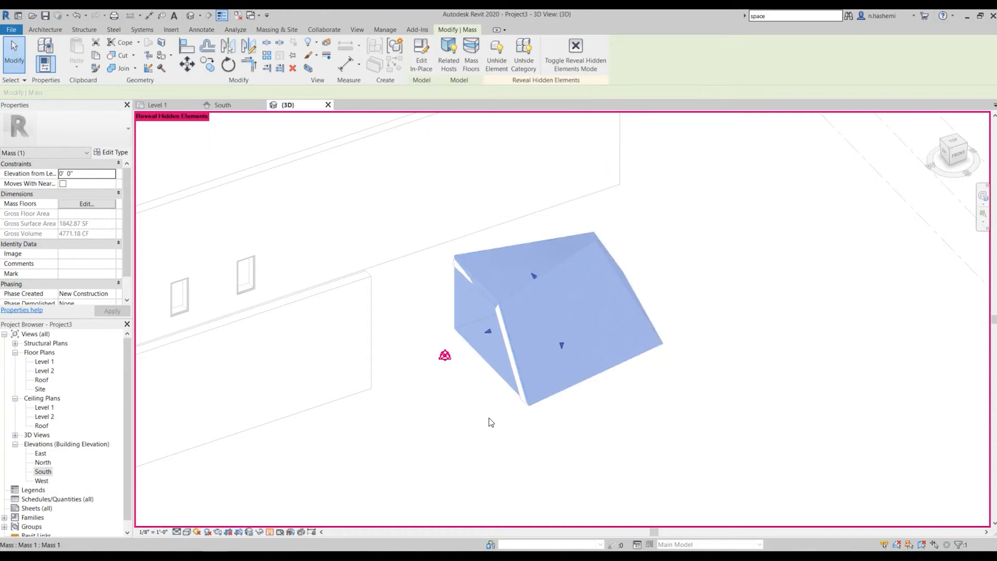
click(270, 532)
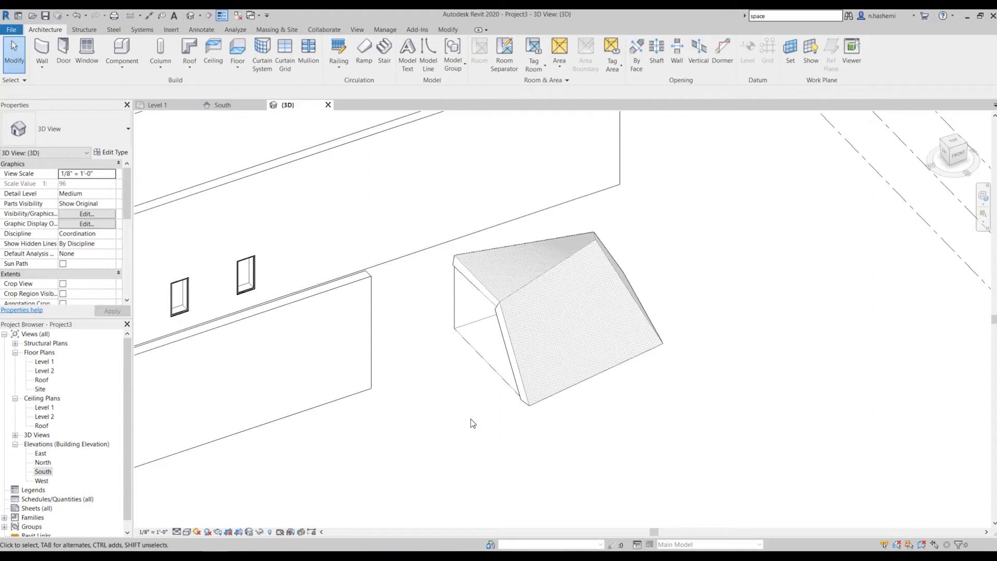
- Edit the mass in place, moving the open side's base edge outward to about 13'-5" from its top edge and the front base edge outward
click(494, 382)
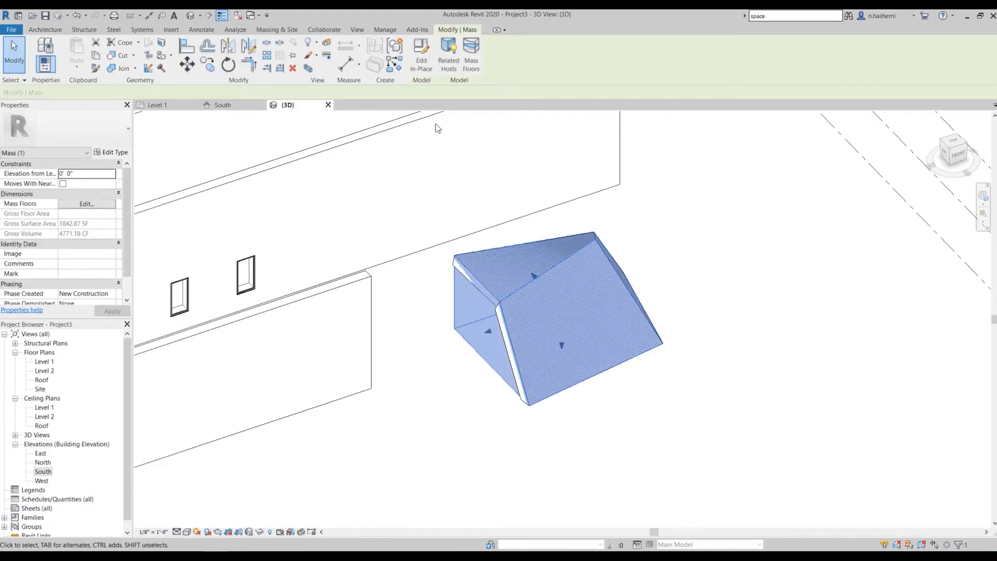
click(422, 61)
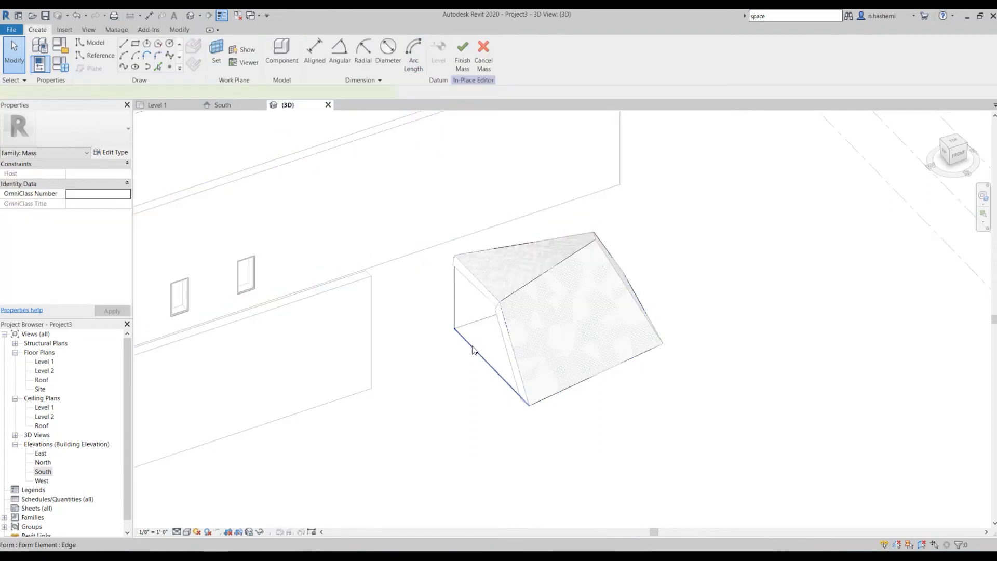
click(472, 347)
drag(467, 375, 445, 391)
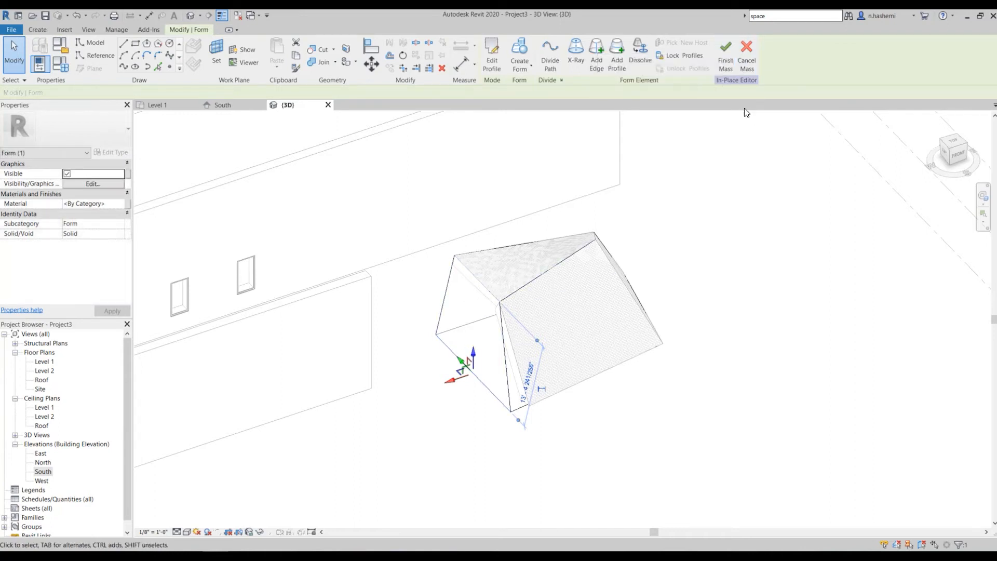
click(582, 380)
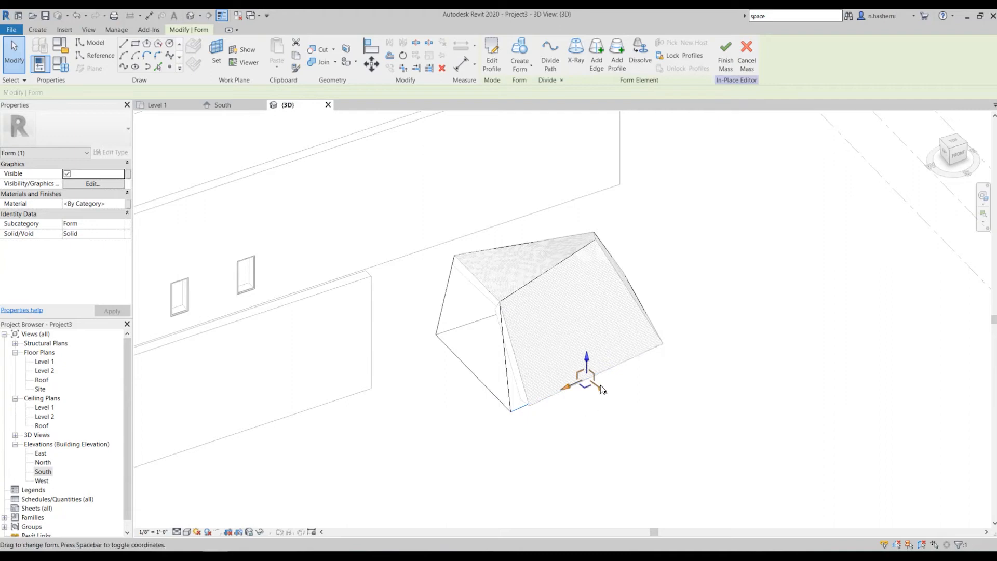
drag(601, 393, 625, 408)
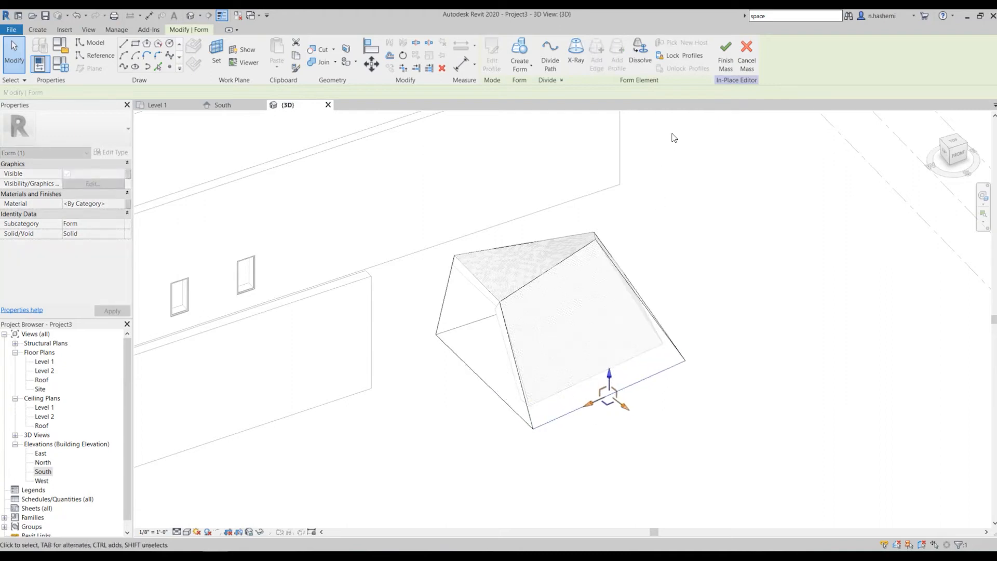
click(726, 61)
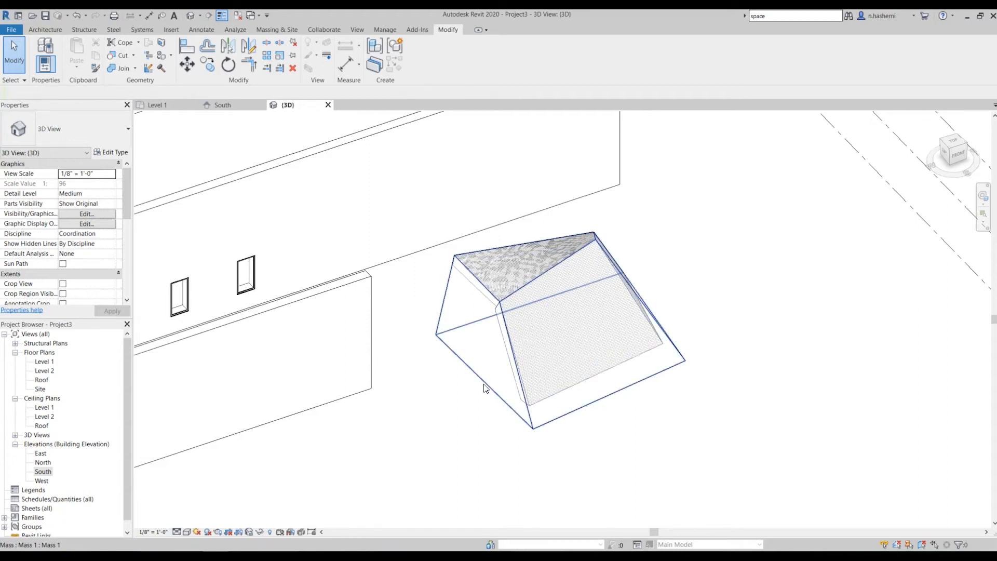
- Select the three face-based brick walls without the mass and update them to the reshaped mass faces
drag(633, 227, 487, 372)
shift+click(474, 374)
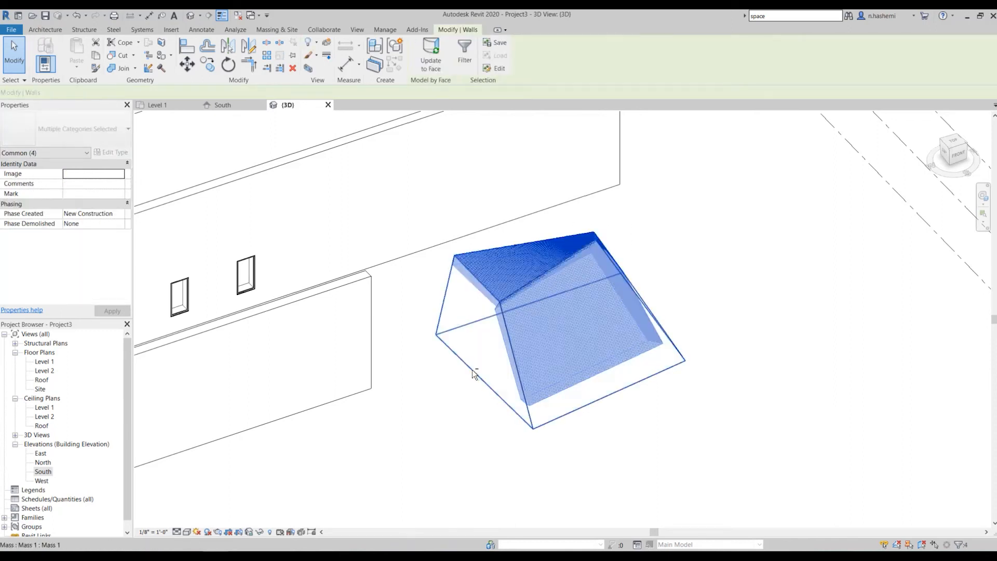
click(431, 58)
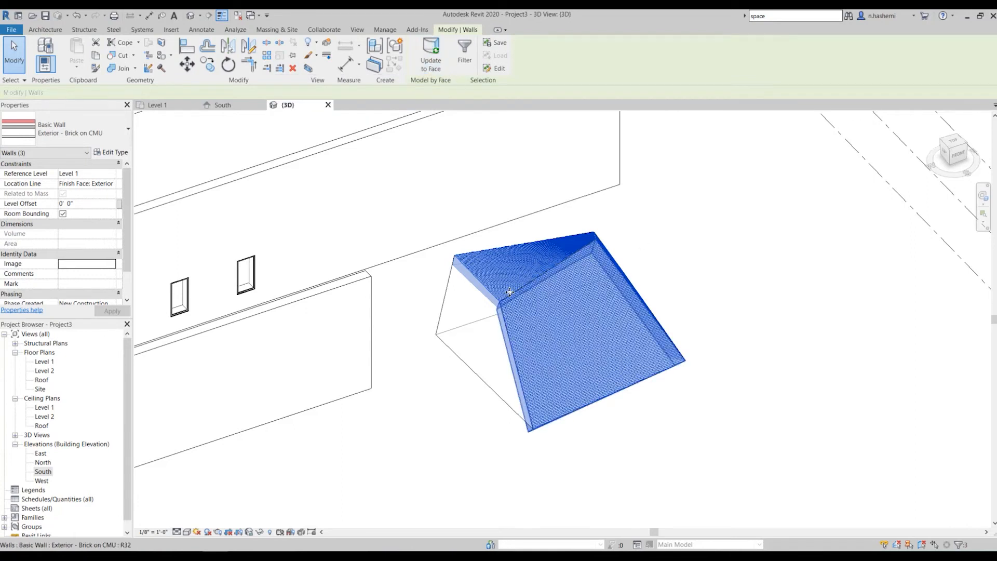